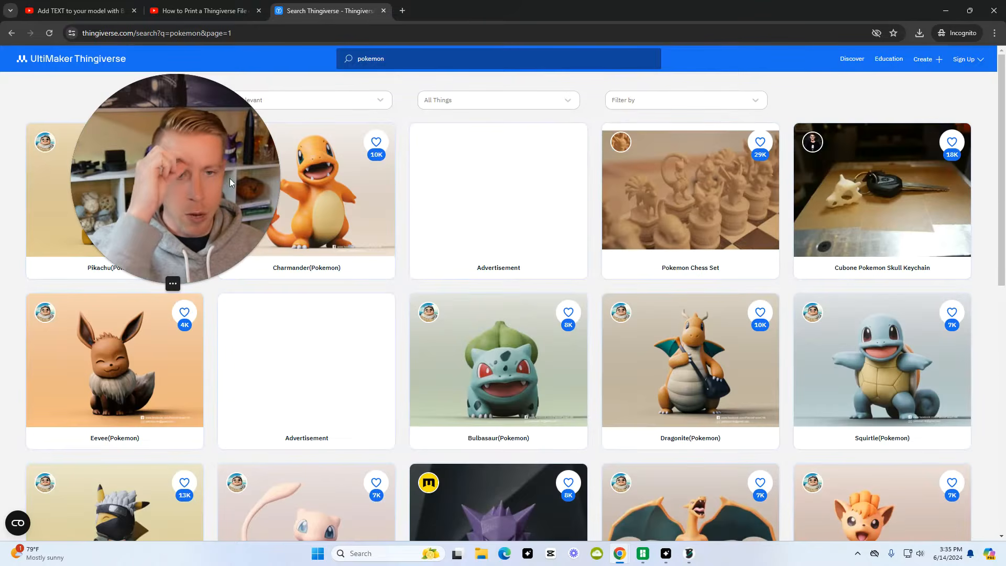
- Open the Eevee(Pokemon) model from the pokemon search results and look over its page
{"action": "left_click_drag", "start_coordinate": [230, 178], "coordinate": [641, 218]}
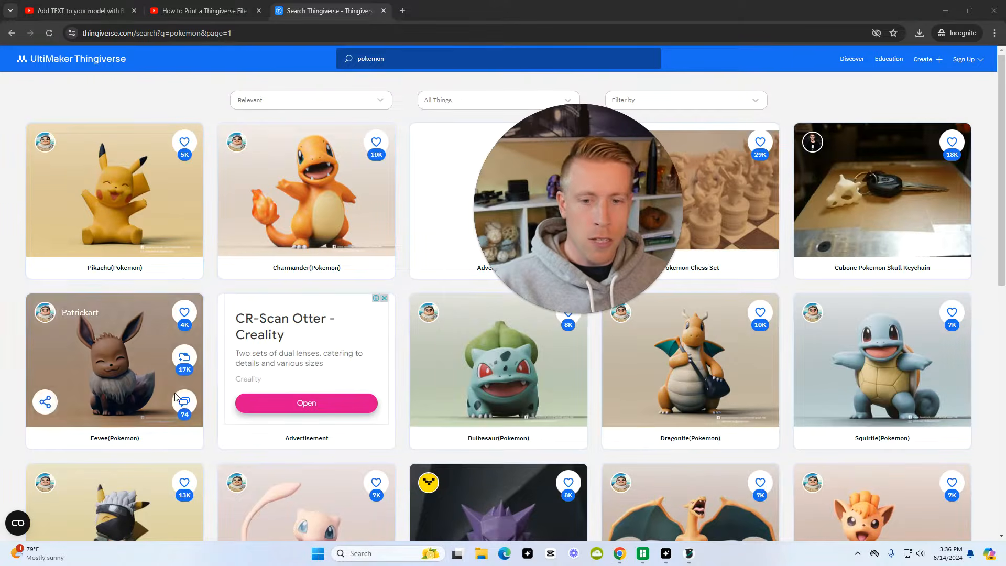
{"action": "left_click", "coordinate": [122, 387]}
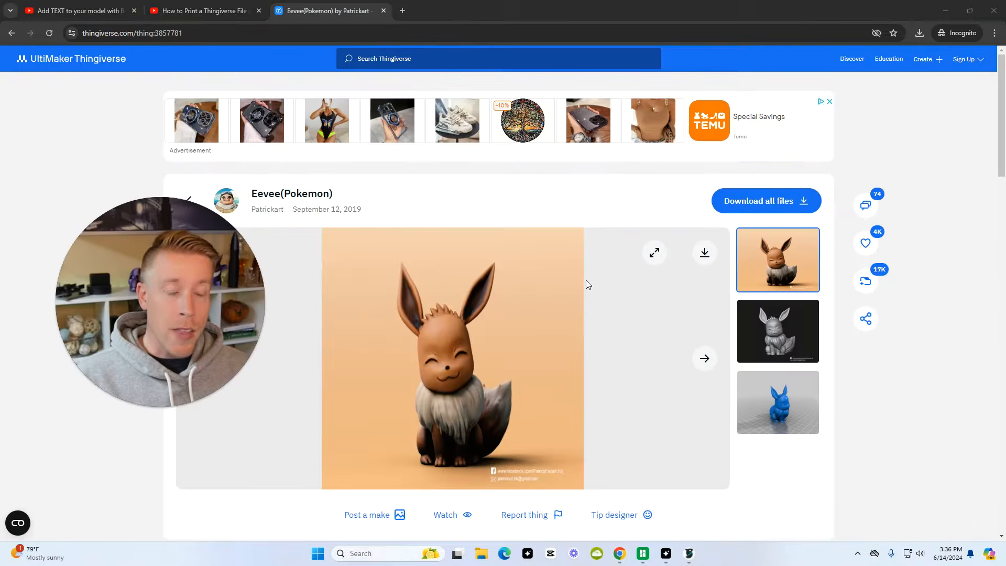
{"action": "scroll", "coordinate": [881, 440], "scroll_direction": "down", "scroll_amount": 2}
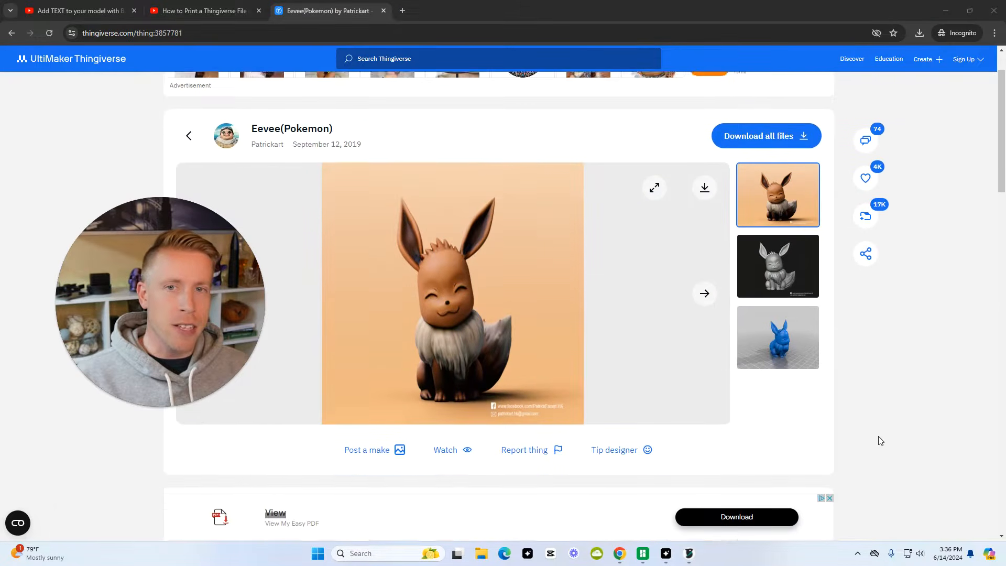
{"action": "scroll", "coordinate": [880, 439], "scroll_direction": "up", "scroll_amount": 2}
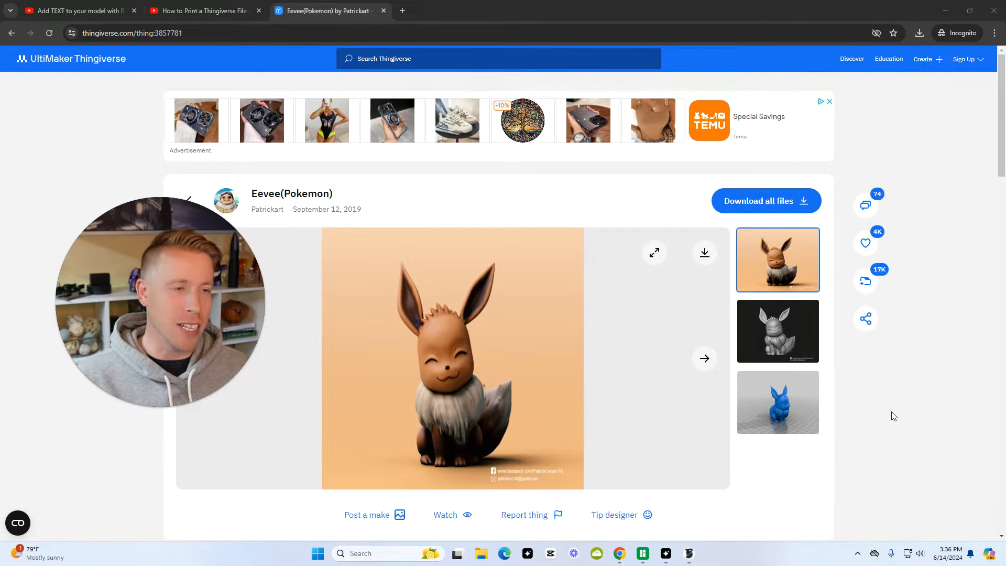
{"action": "scroll", "coordinate": [893, 416], "scroll_direction": "down", "scroll_amount": 1}
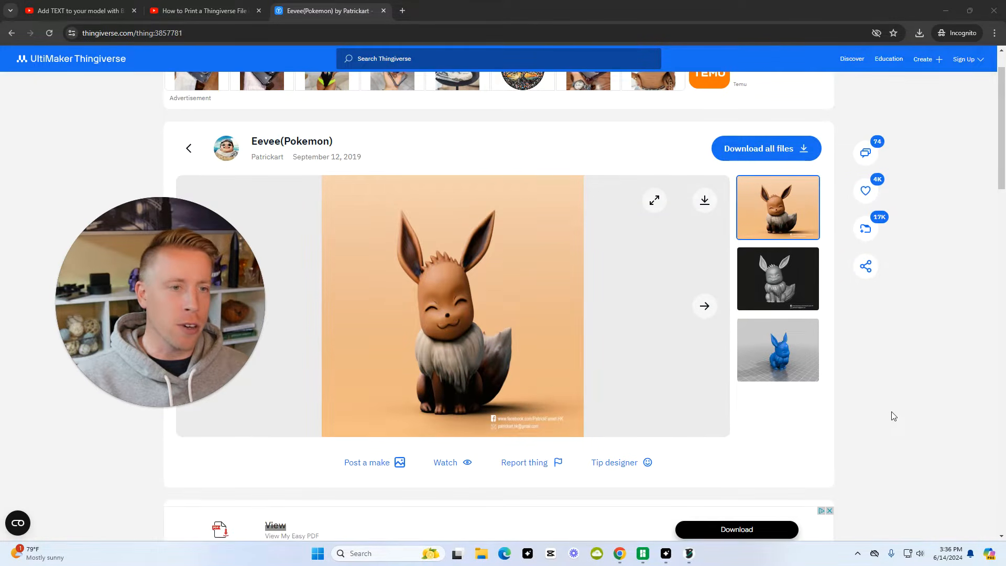
{"action": "scroll", "coordinate": [893, 415], "scroll_direction": "up", "scroll_amount": 1}
{"action": "scroll", "coordinate": [425, 331], "scroll_direction": "down", "scroll_amount": 4}
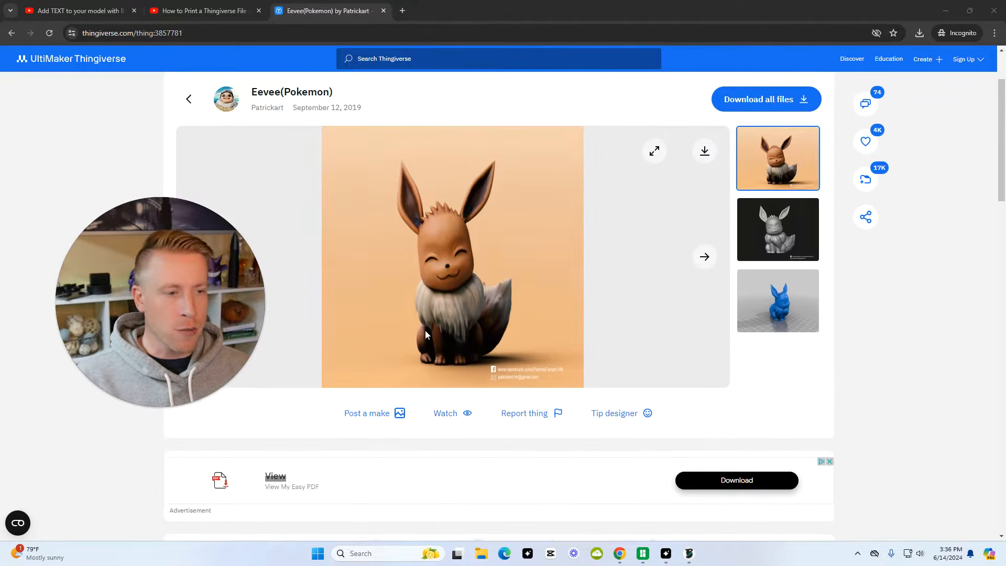
{"action": "scroll", "coordinate": [431, 331], "scroll_direction": "up", "scroll_amount": 4}
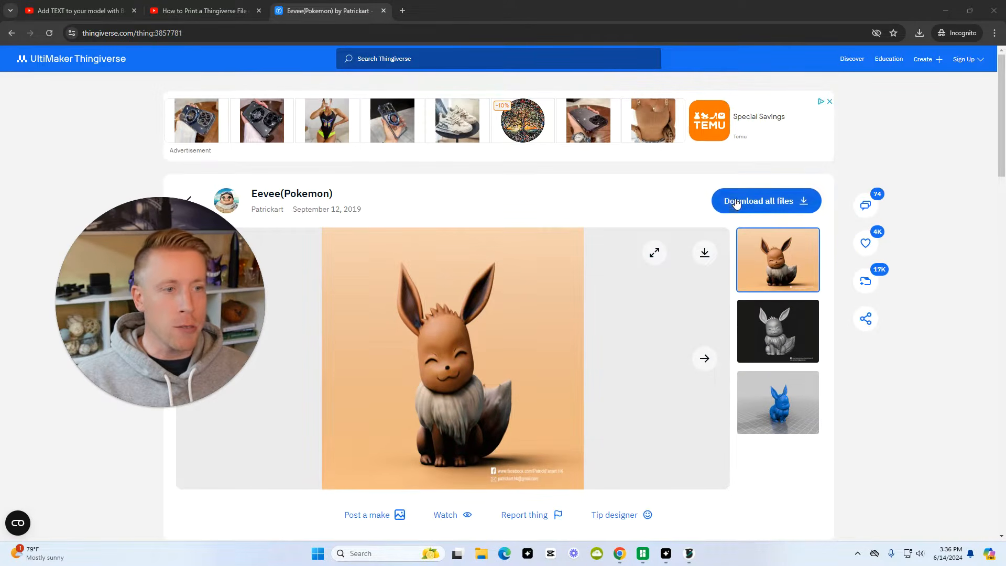
- Download all files of the Eevee(Pokemon) model as a zip into the Downloads folder
{"action": "left_click", "coordinate": [772, 202]}
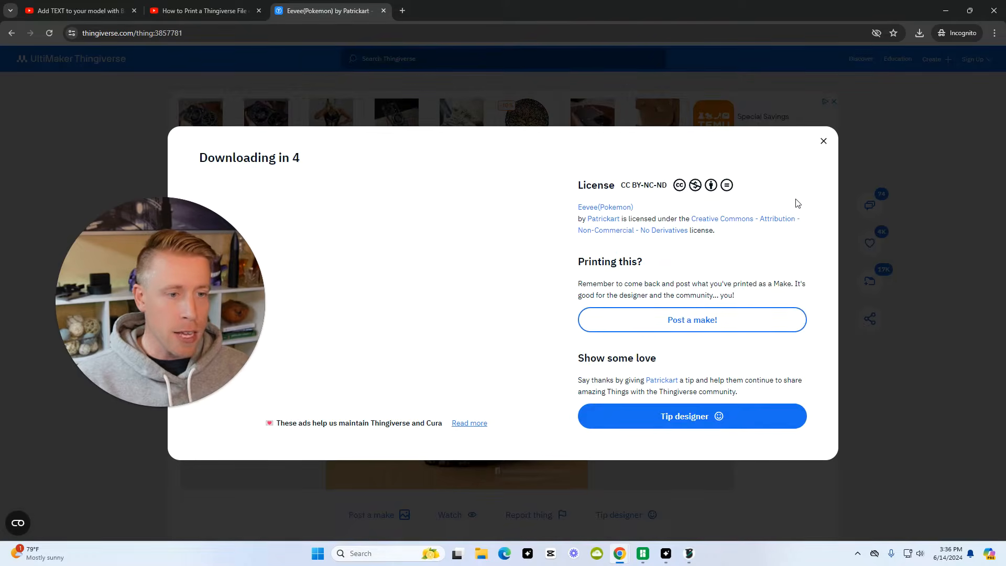
{"action": "left_click_drag", "start_coordinate": [202, 278], "coordinate": [213, 351]}
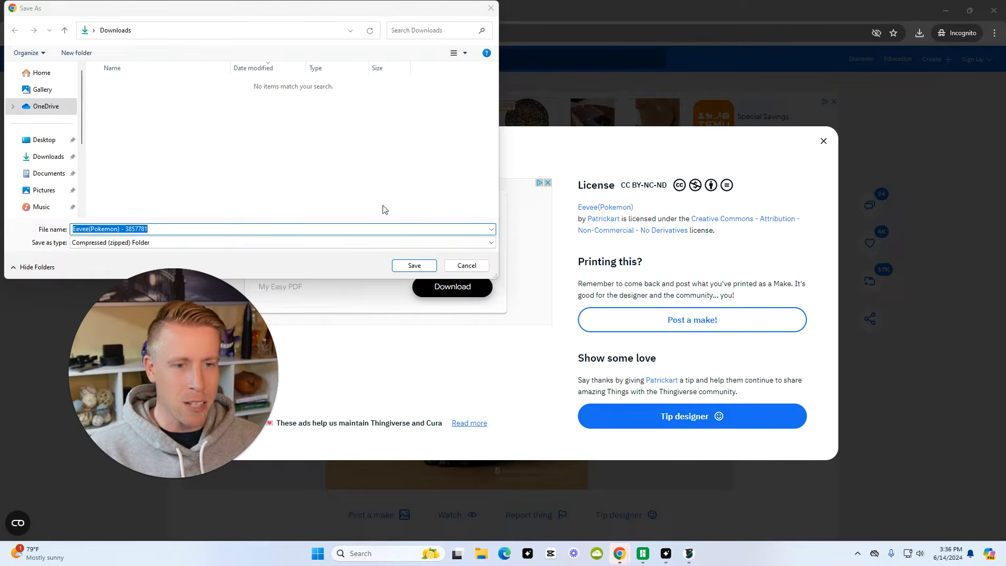
{"action": "left_click_drag", "start_coordinate": [328, 15], "coordinate": [602, 49]}
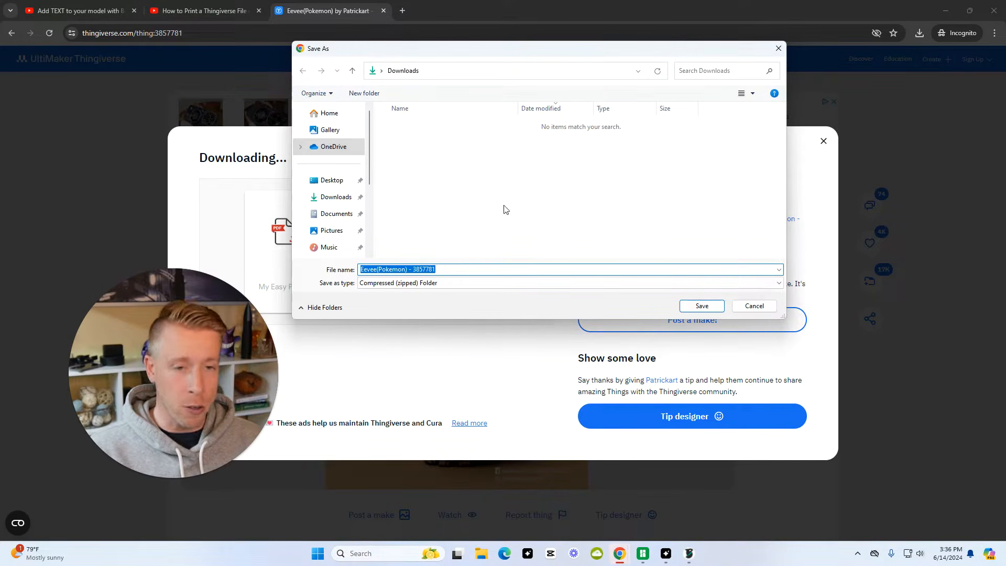
{"action": "left_click", "coordinate": [341, 202]}
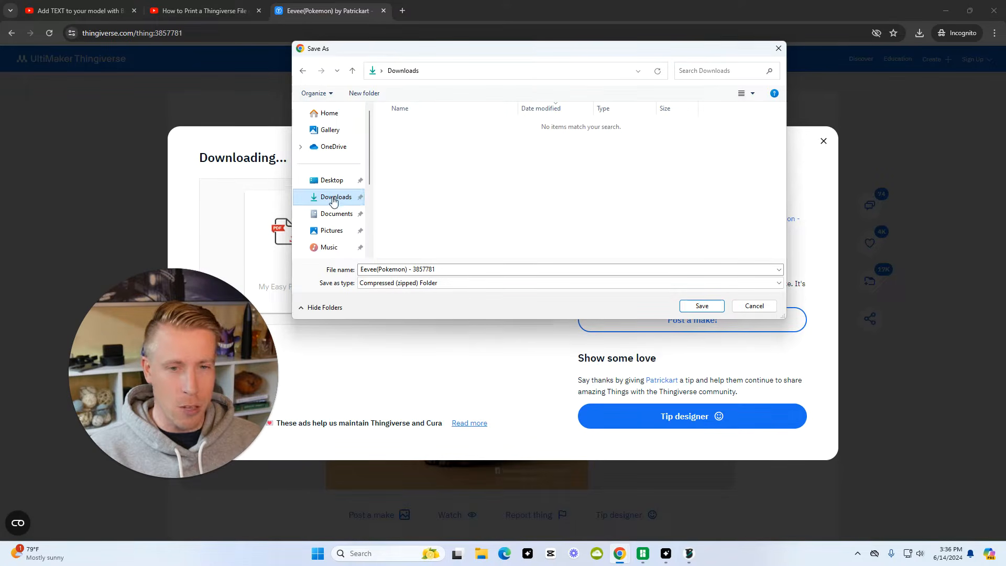
{"action": "left_click", "coordinate": [700, 307]}
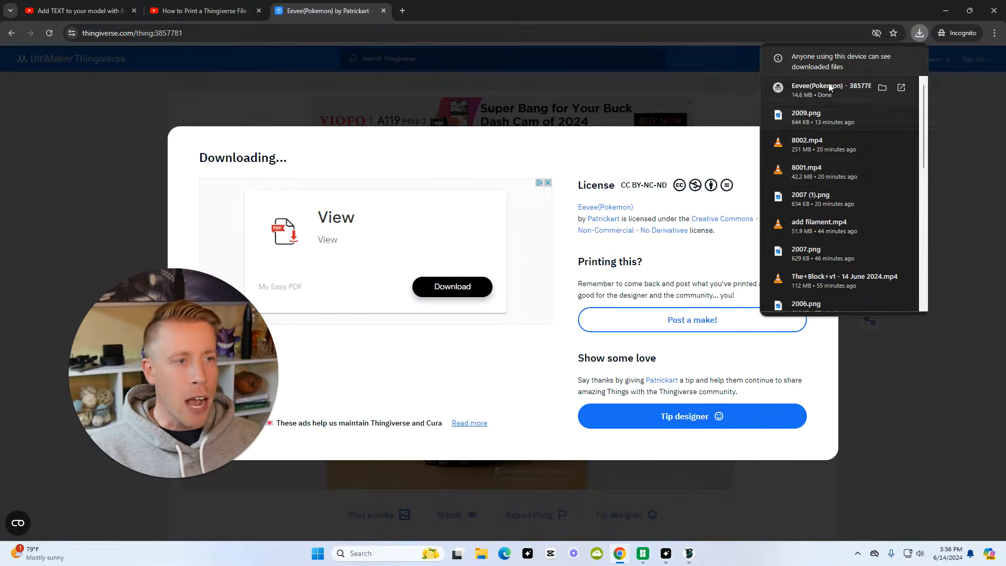
- Open the downloaded Eevee zip from the recent downloads and select Eevee.stl in its files folder
{"action": "left_click", "coordinate": [919, 34]}
{"action": "left_click", "coordinate": [919, 34]}
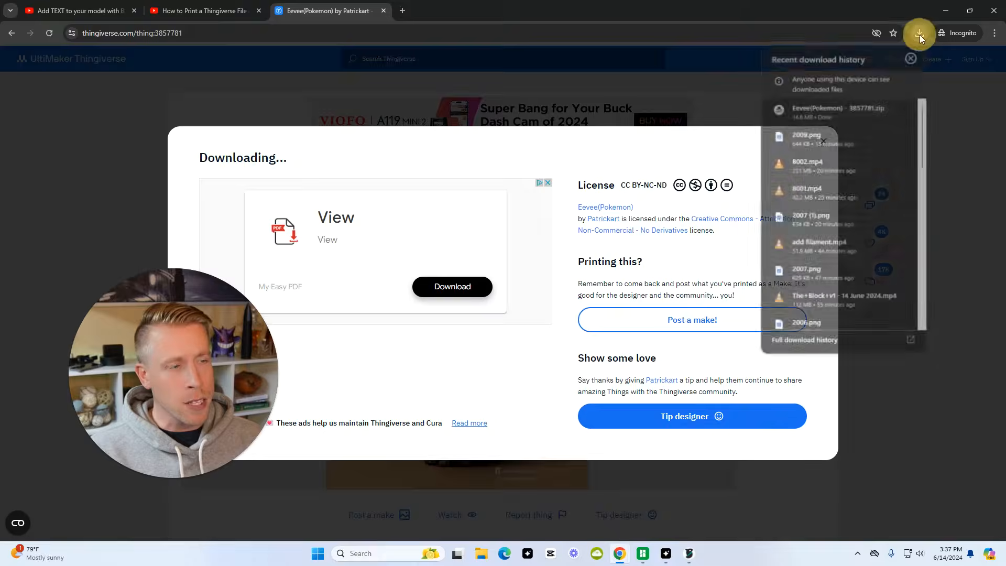
{"action": "left_click", "coordinate": [830, 107]}
{"action": "left_click_drag", "start_coordinate": [438, 65], "coordinate": [593, 71]}
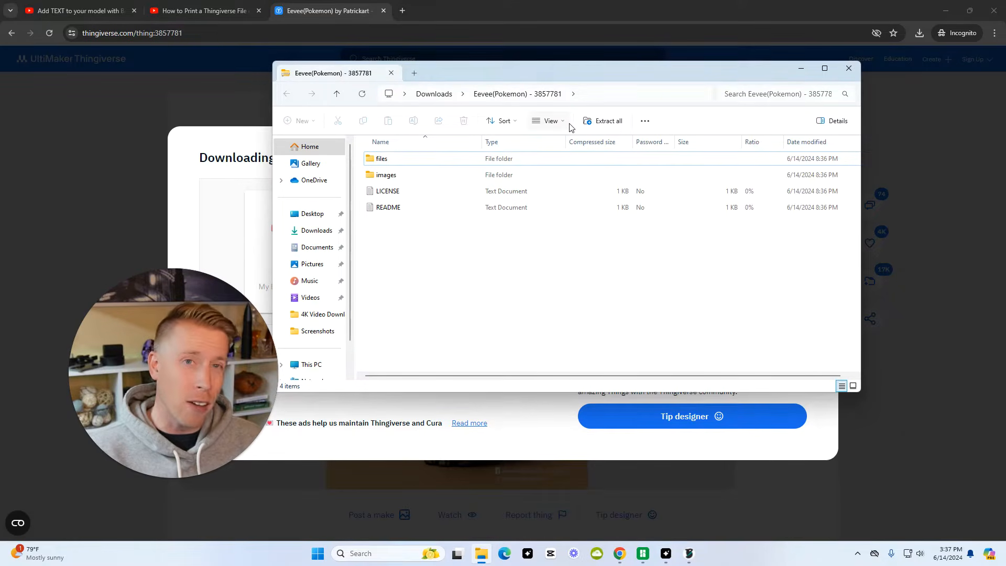
{"action": "double_click", "coordinate": [391, 160]}
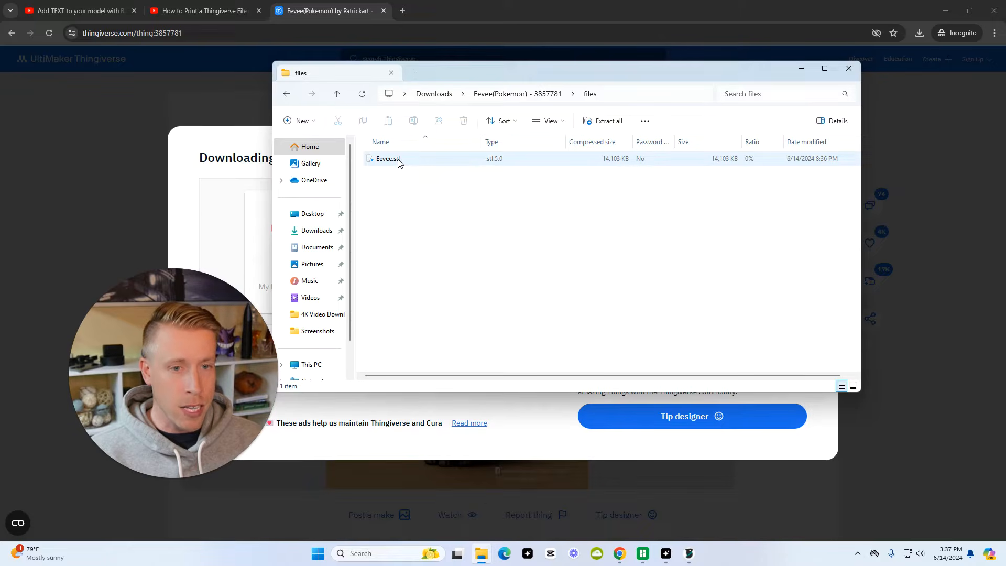
{"action": "right_click", "coordinate": [398, 163]}
{"action": "left_click", "coordinate": [395, 159]}
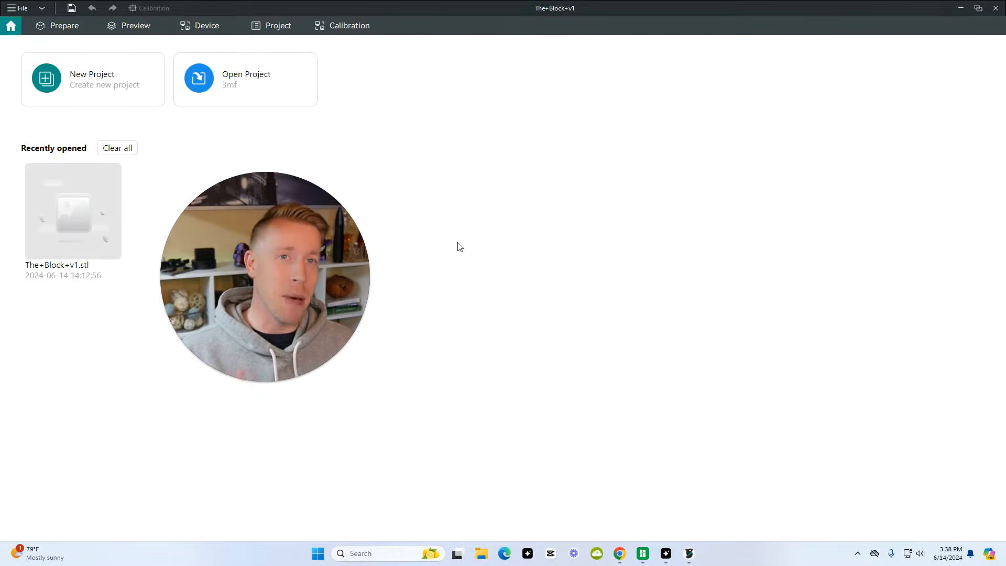
- Switch to Orca Slicer and create a new project, without saving the current one and discarding the changed preset settings
{"action": "left_click_drag", "start_coordinate": [325, 316], "coordinate": [564, 203]}
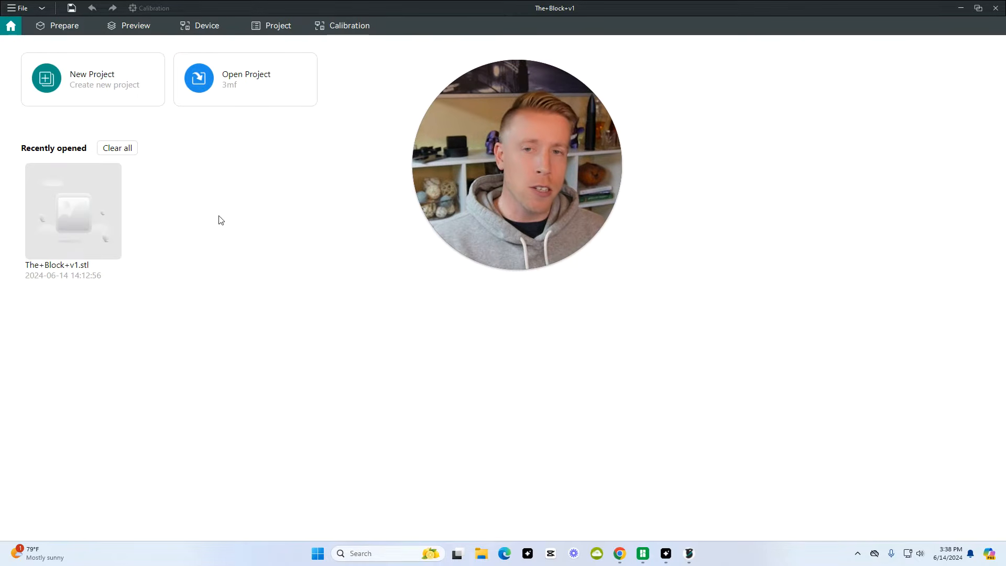
{"action": "left_click", "coordinate": [107, 85]}
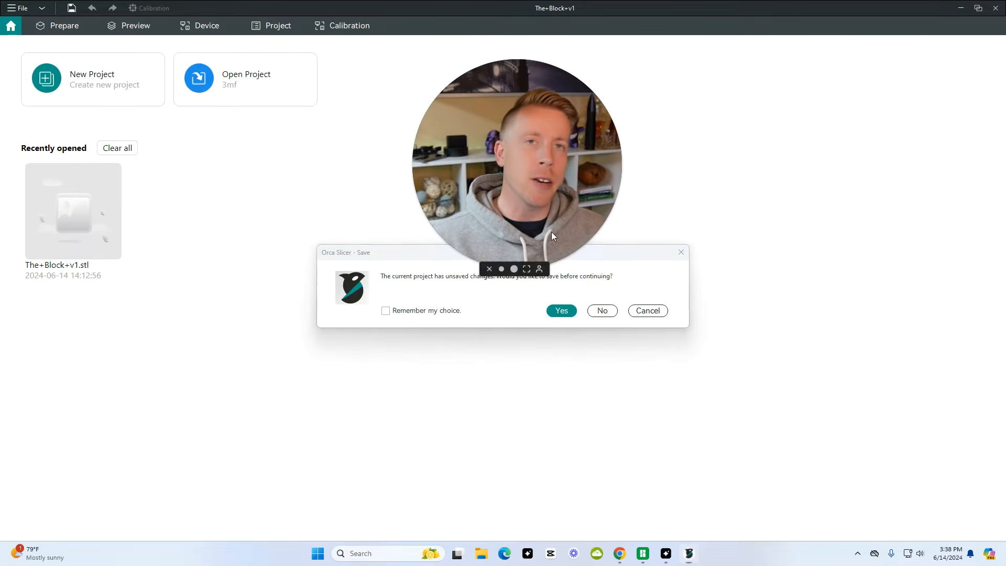
{"action": "left_click_drag", "start_coordinate": [551, 232], "coordinate": [672, 207]}
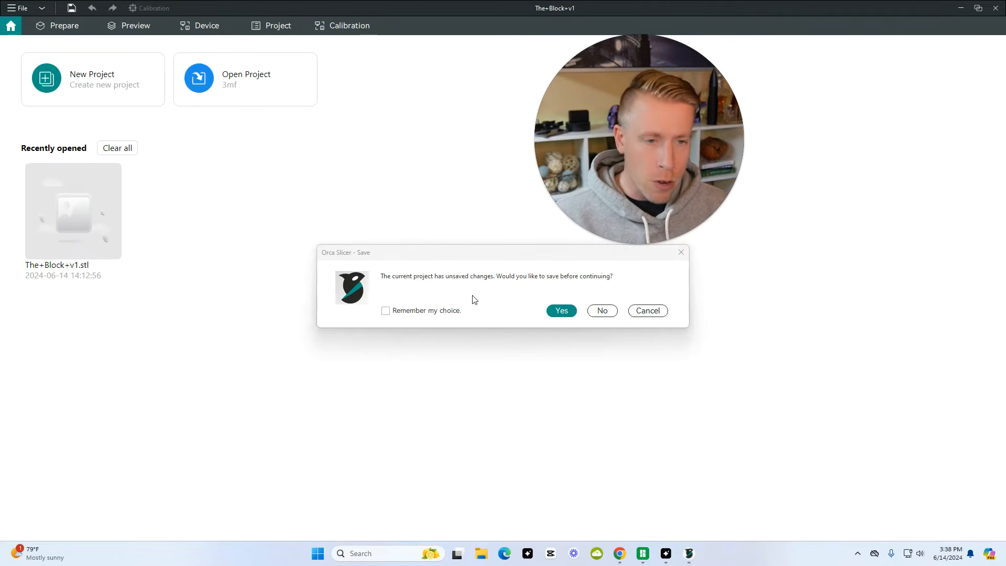
{"action": "left_click", "coordinate": [609, 315]}
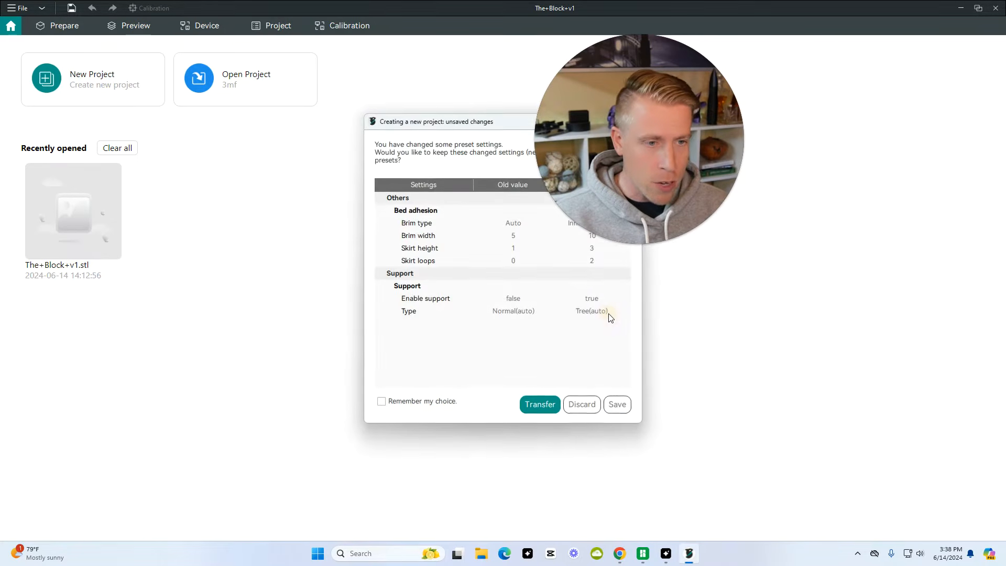
{"action": "left_click", "coordinate": [581, 404]}
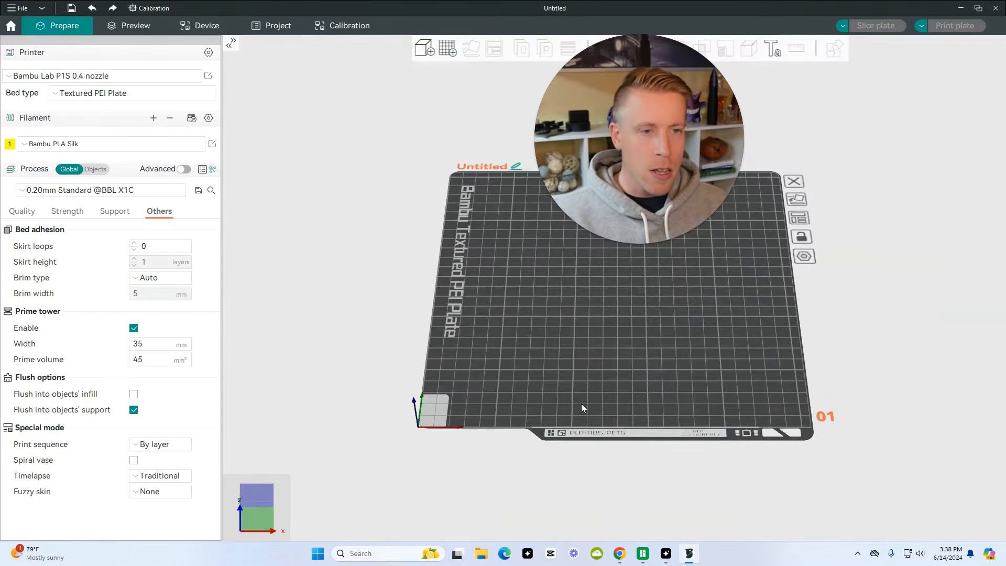
- Import retro_eevee.stl from the Downloads folder onto the build plate
{"action": "left_click_drag", "start_coordinate": [655, 160], "coordinate": [325, 397]}
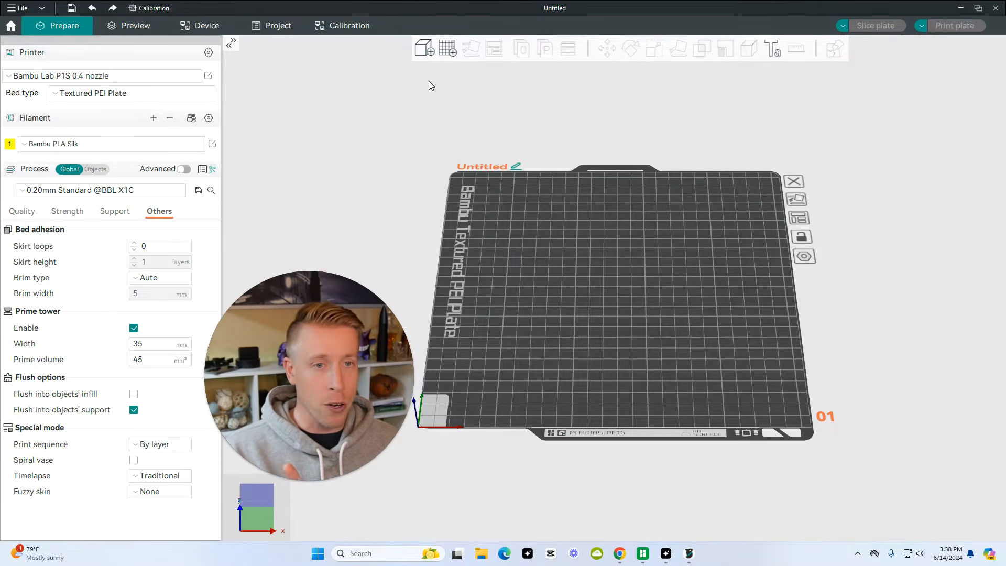
{"action": "left_click", "coordinate": [423, 49]}
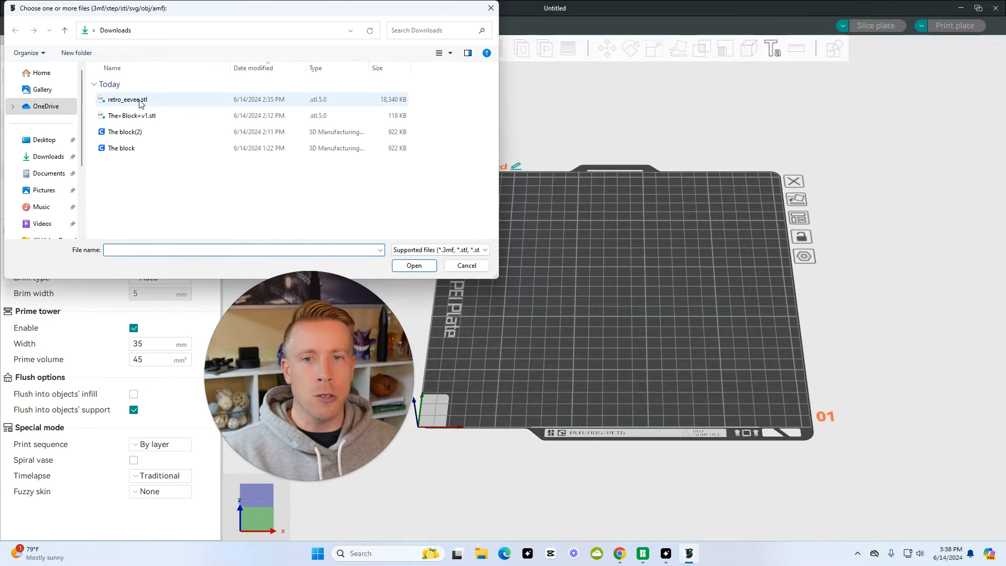
{"action": "double_click", "coordinate": [139, 101]}
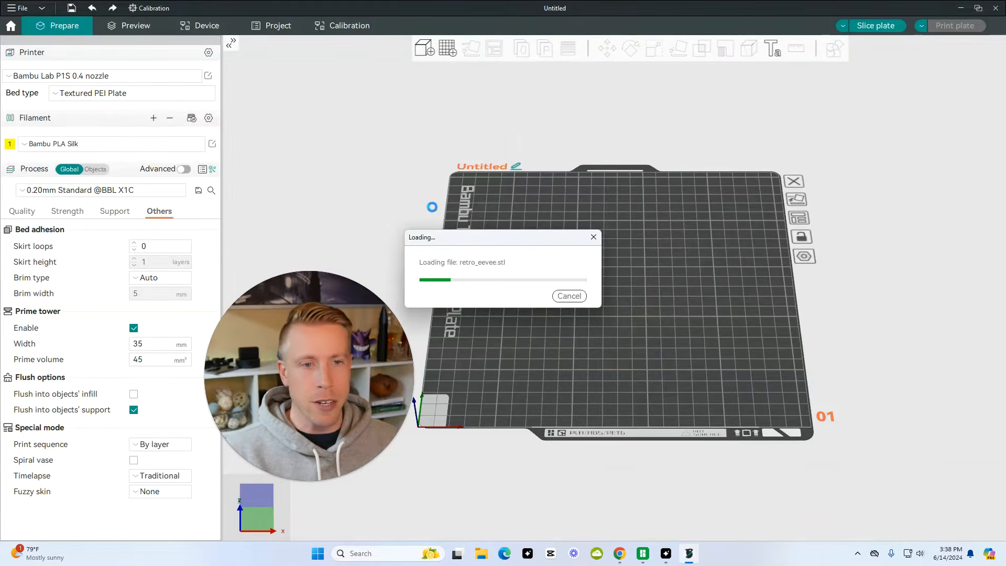
{"action": "left_click_drag", "start_coordinate": [346, 320], "coordinate": [370, 358]}
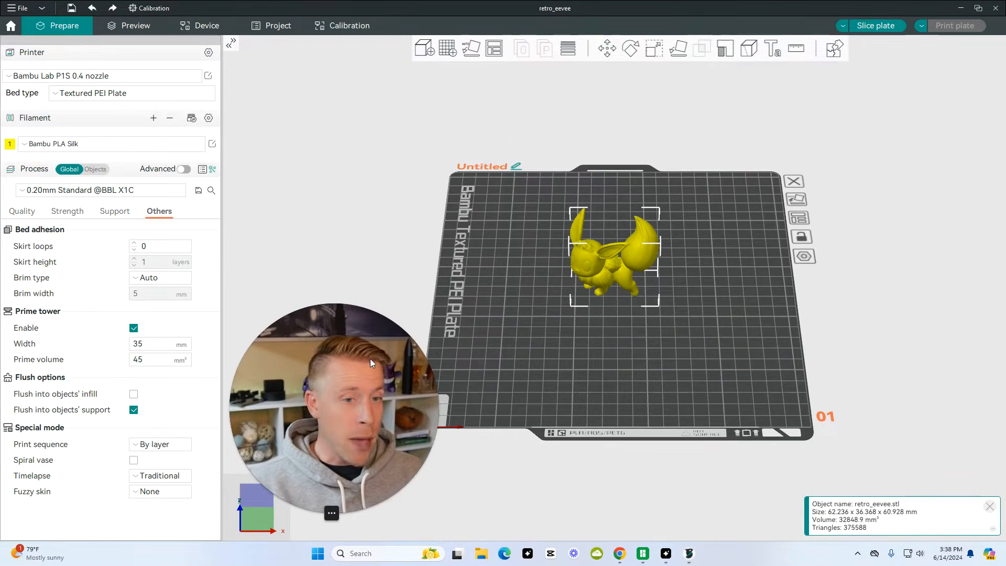
{"action": "left_click_drag", "start_coordinate": [374, 423], "coordinate": [368, 180]}
- Scale the Eevee model uniformly to 150%
{"action": "mouse_move", "coordinate": [627, 375]}
{"action": "left_mouse_down"}
{"action": "mouse_move", "coordinate": [643, 354]}
{"action": "mouse_move", "coordinate": [609, 354]}
{"action": "mouse_move", "coordinate": [636, 372]}
{"action": "mouse_move", "coordinate": [627, 374]}
{"action": "left_mouse_up"}
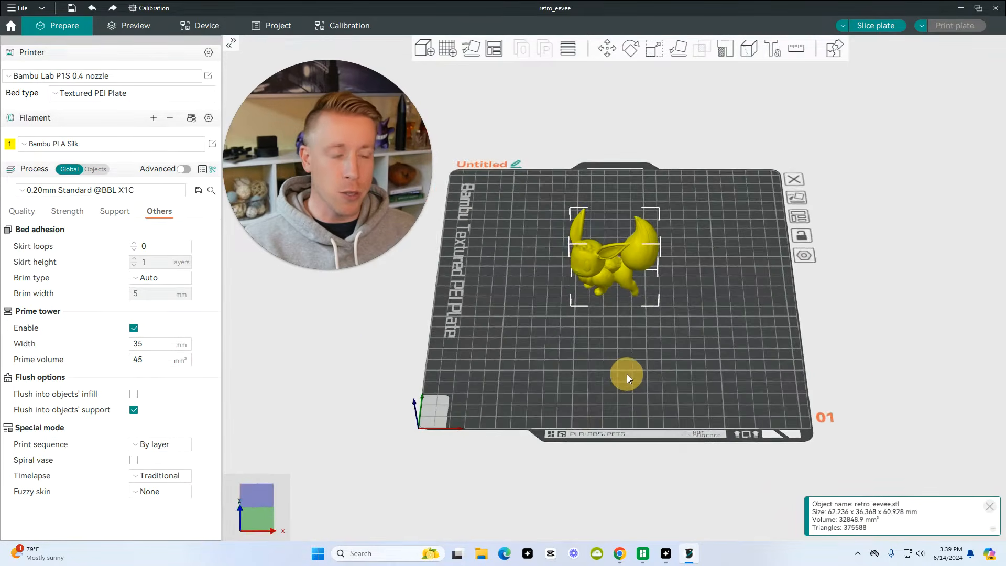
{"action": "left_click", "coordinate": [732, 383]}
{"action": "left_click", "coordinate": [630, 259]}
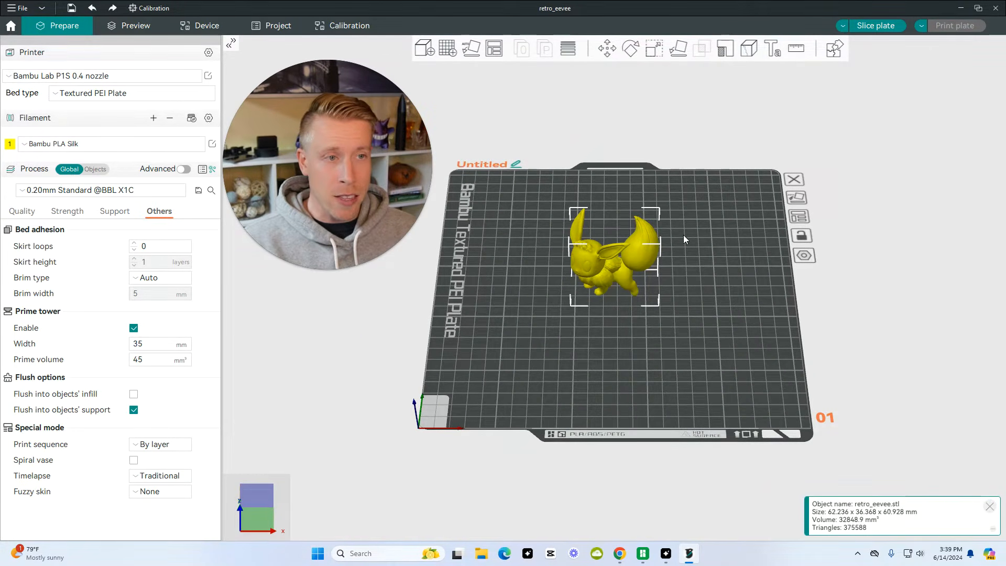
{"action": "left_click", "coordinate": [654, 50]}
{"action": "left_click", "coordinate": [686, 87]}
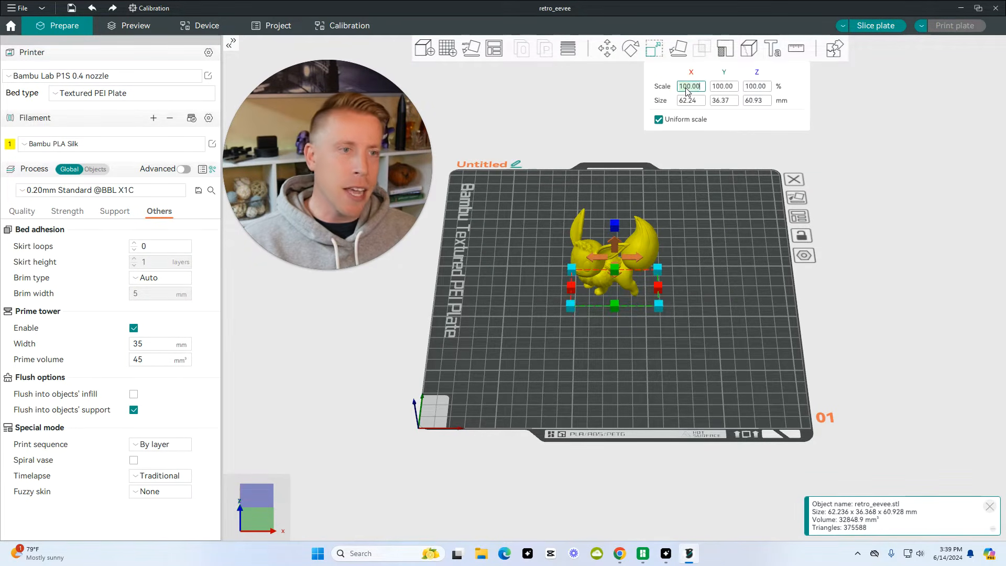
{"action": "key", "text": "BackSpace"}
{"action": "key", "text": "BackSpace"}
{"action": "key", "text": "BackSpace"}
{"action": "key", "text": "BackSpace"}
{"action": "key", "text": "BackSpace"}
{"action": "key", "text": "BackSpace"}
{"action": "type", "text": "150"}
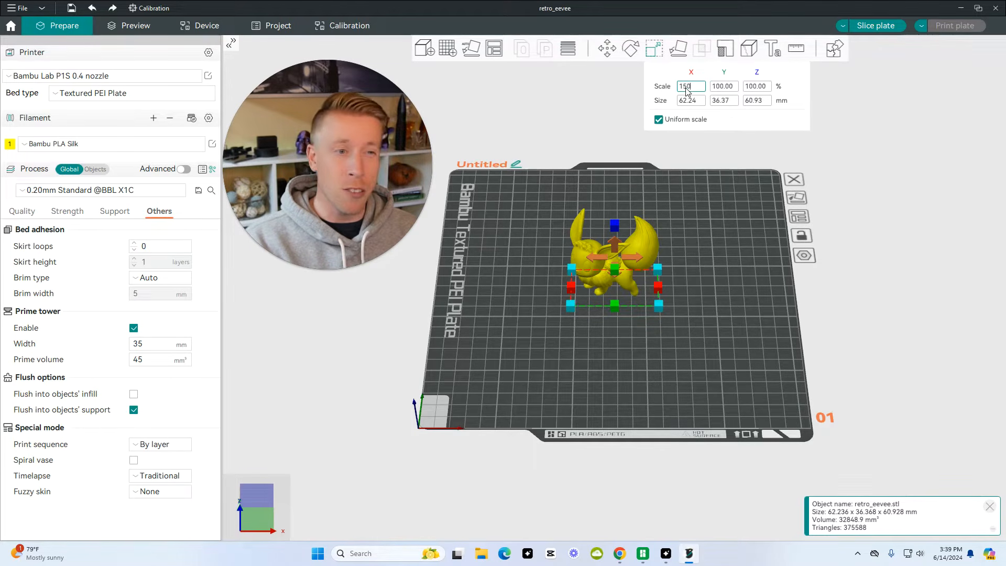
{"action": "key", "text": "Return"}
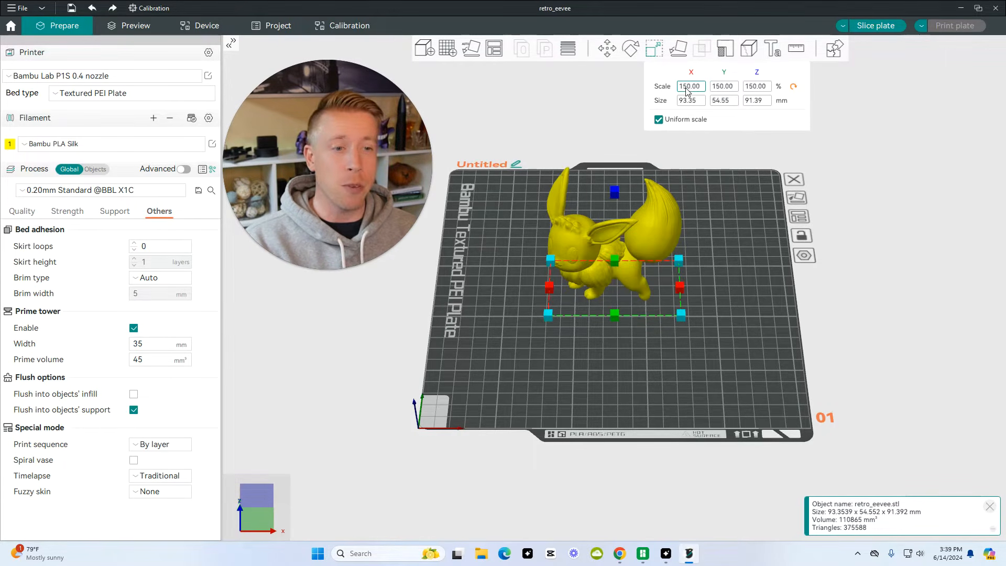
- Examine the scaled Eevee model on the build plate from several angles, including its ears, tail and legs
{"action": "left_click", "coordinate": [701, 321]}
{"action": "left_click", "coordinate": [631, 270]}
{"action": "left_click_drag", "start_coordinate": [640, 316], "coordinate": [716, 342]}
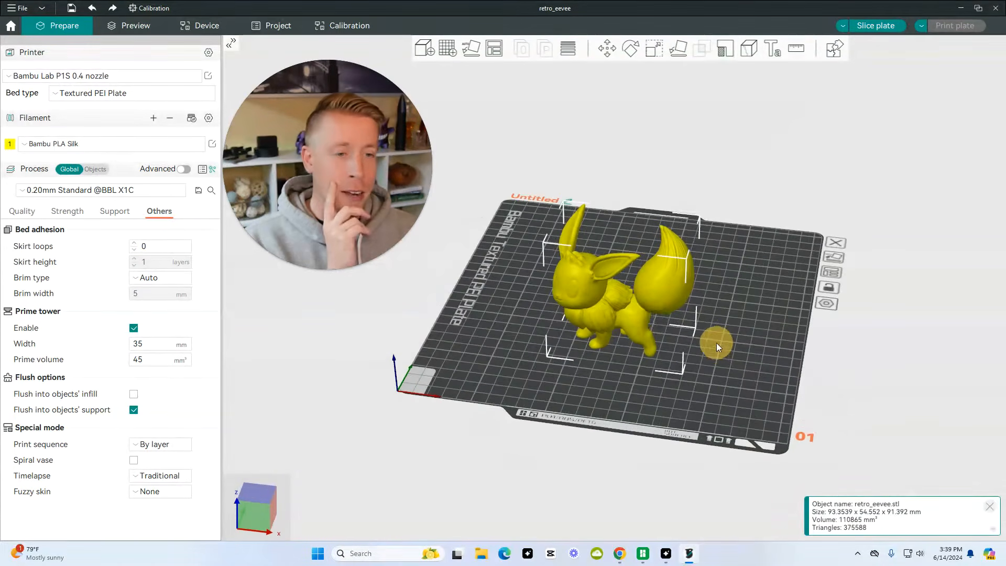
{"action": "left_click_drag", "start_coordinate": [579, 272], "coordinate": [640, 313]}
{"action": "left_click_drag", "start_coordinate": [736, 406], "coordinate": [738, 406]}
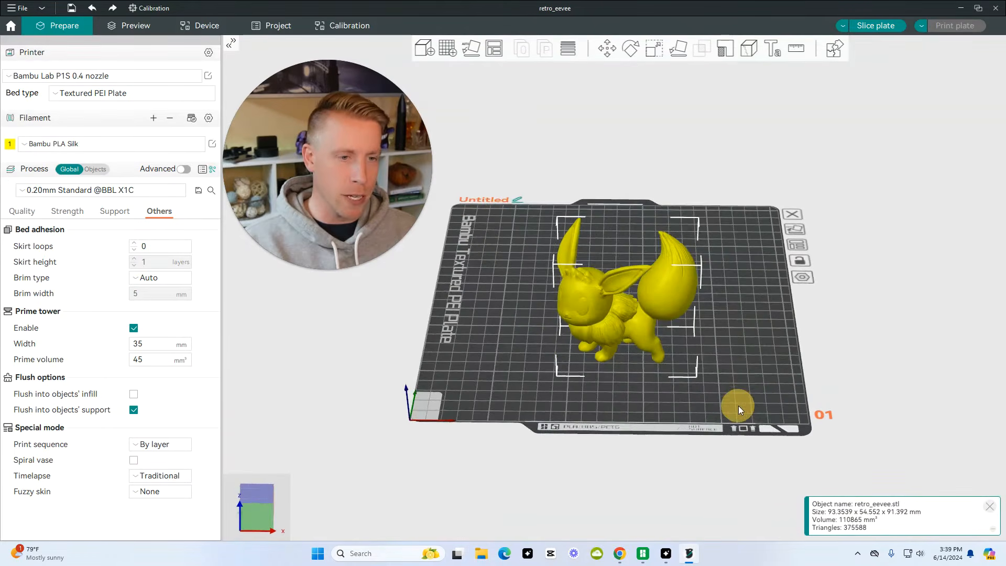
{"action": "left_click", "coordinate": [760, 364]}
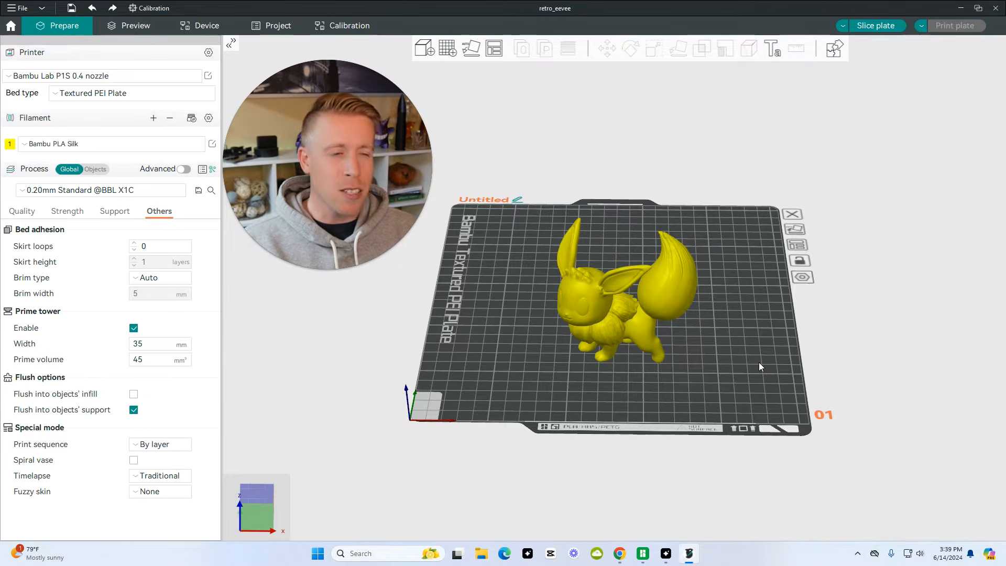
{"action": "left_click_drag", "start_coordinate": [743, 375], "coordinate": [768, 366]}
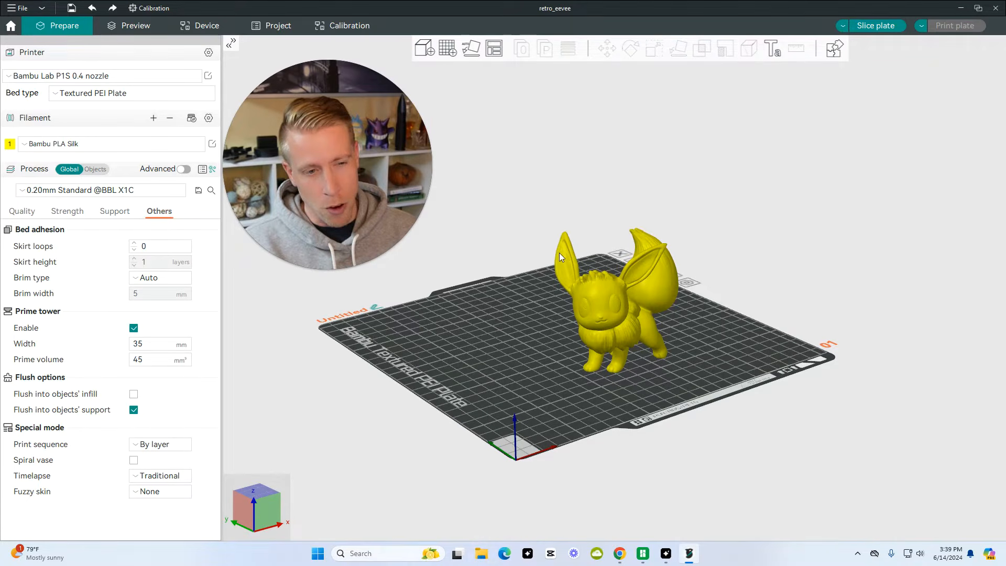
{"action": "mouse_move", "coordinate": [548, 359]}
{"action": "left_mouse_down"}
{"action": "mouse_move", "coordinate": [566, 372]}
{"action": "mouse_move", "coordinate": [559, 357]}
{"action": "left_mouse_up"}
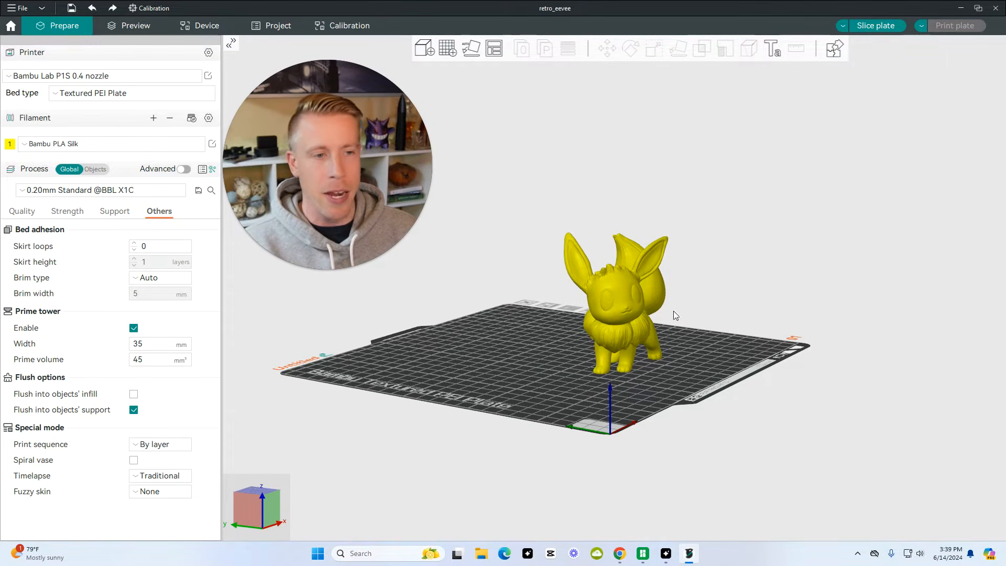
- Enable supports for the Eevee model with the support type Normal(auto)
{"action": "left_click_drag", "start_coordinate": [693, 335], "coordinate": [665, 347]}
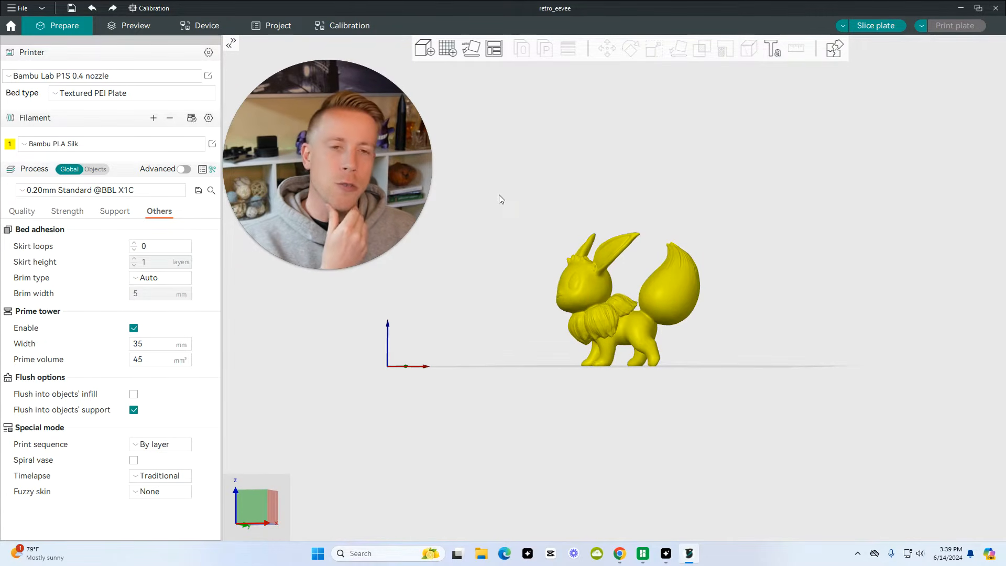
{"action": "left_click_drag", "start_coordinate": [717, 341], "coordinate": [720, 358]}
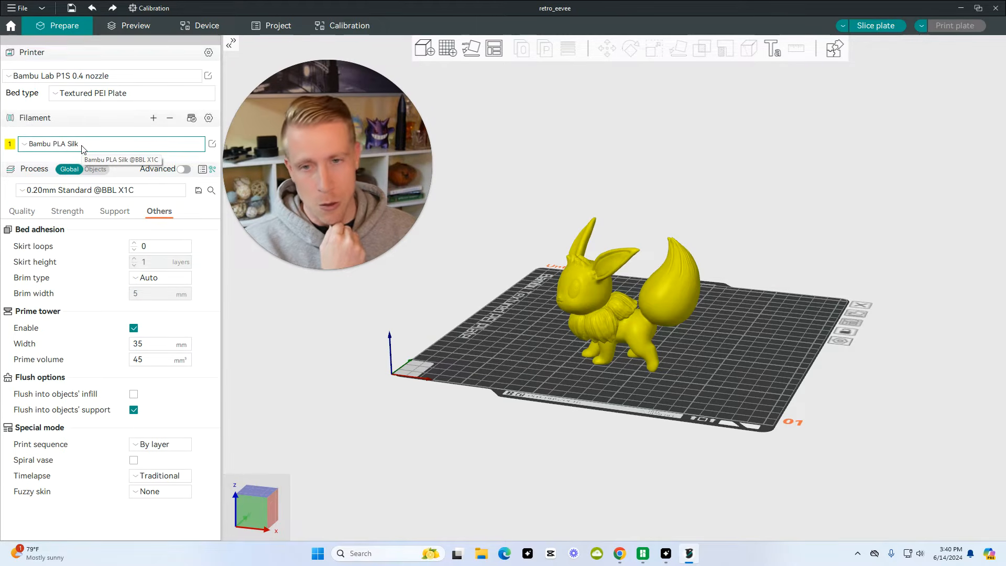
{"action": "left_click", "coordinate": [116, 211]}
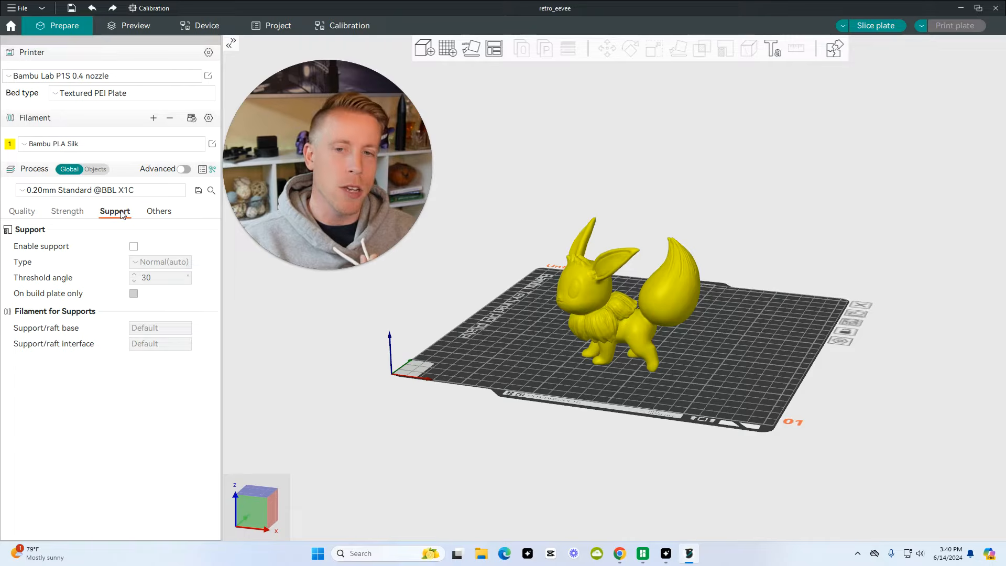
{"action": "left_click", "coordinate": [133, 246]}
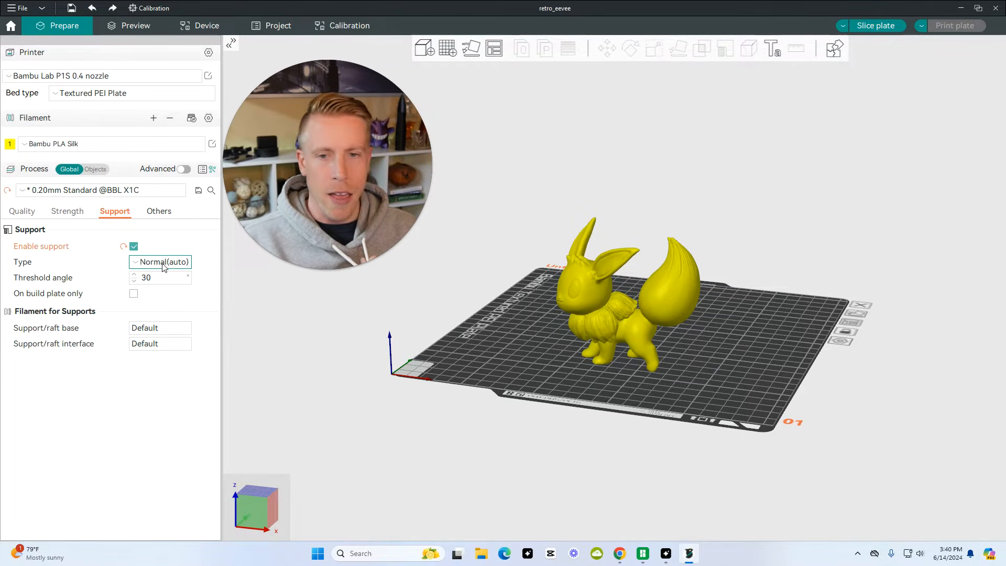
{"action": "left_click", "coordinate": [164, 263]}
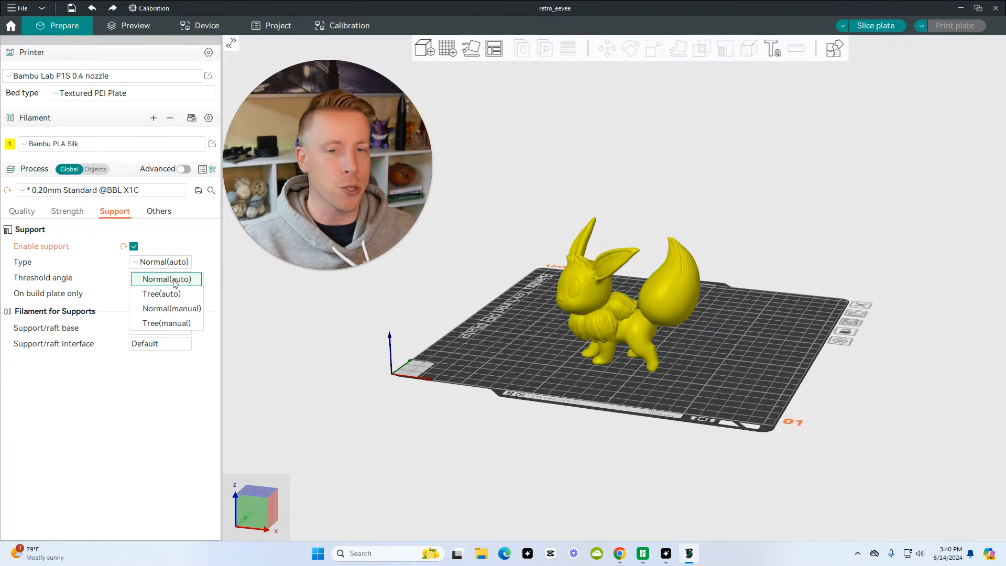
{"action": "left_click", "coordinate": [175, 281]}
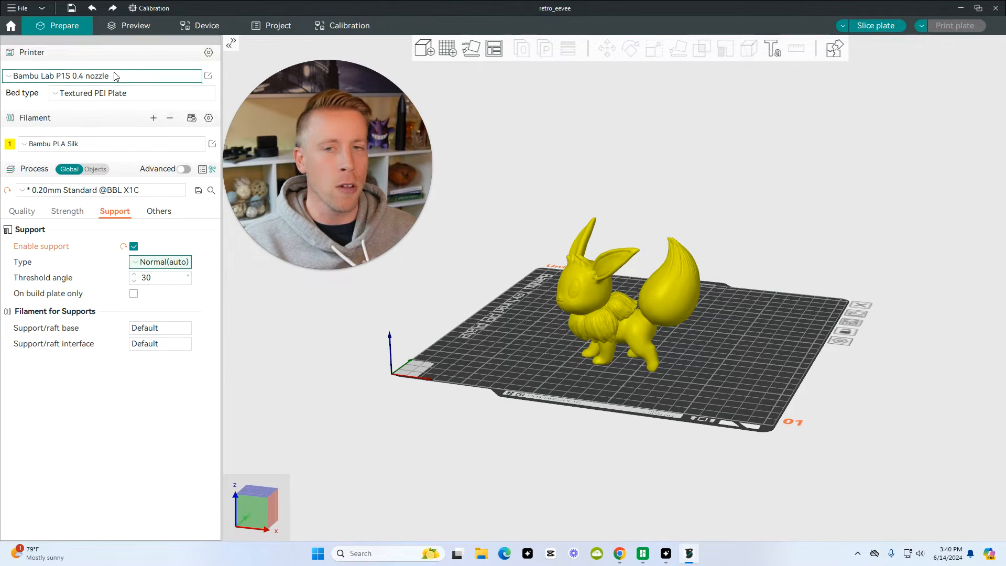
- Slice the plate and inspect the normal supports under the head, ear and tail in the preview
{"action": "left_click", "coordinate": [135, 27]}
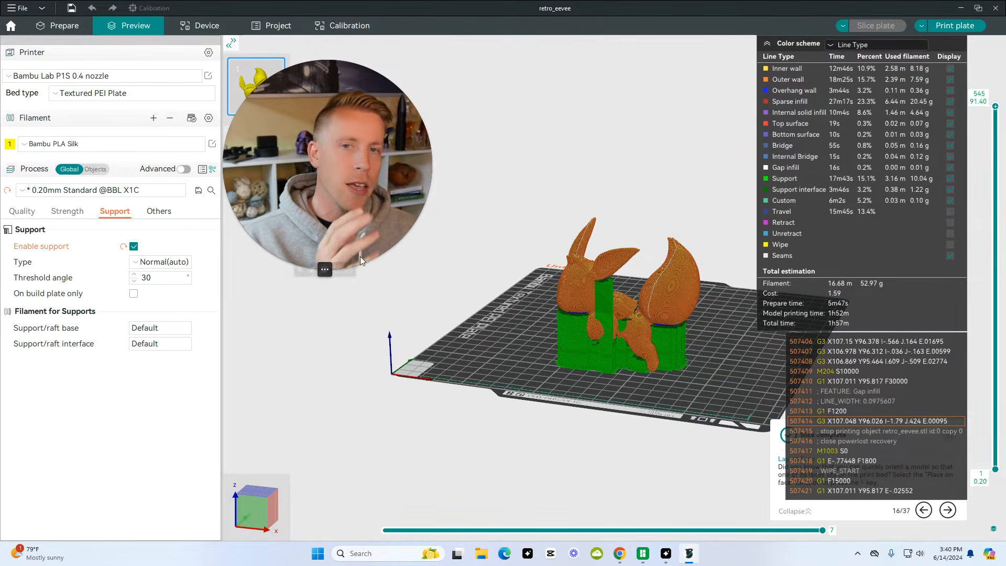
{"action": "mouse_move", "coordinate": [495, 353]}
{"action": "left_mouse_down"}
{"action": "mouse_move", "coordinate": [511, 371]}
{"action": "mouse_move", "coordinate": [555, 381]}
{"action": "mouse_move", "coordinate": [475, 348]}
{"action": "mouse_move", "coordinate": [534, 340]}
{"action": "mouse_move", "coordinate": [719, 402]}
{"action": "left_mouse_up"}
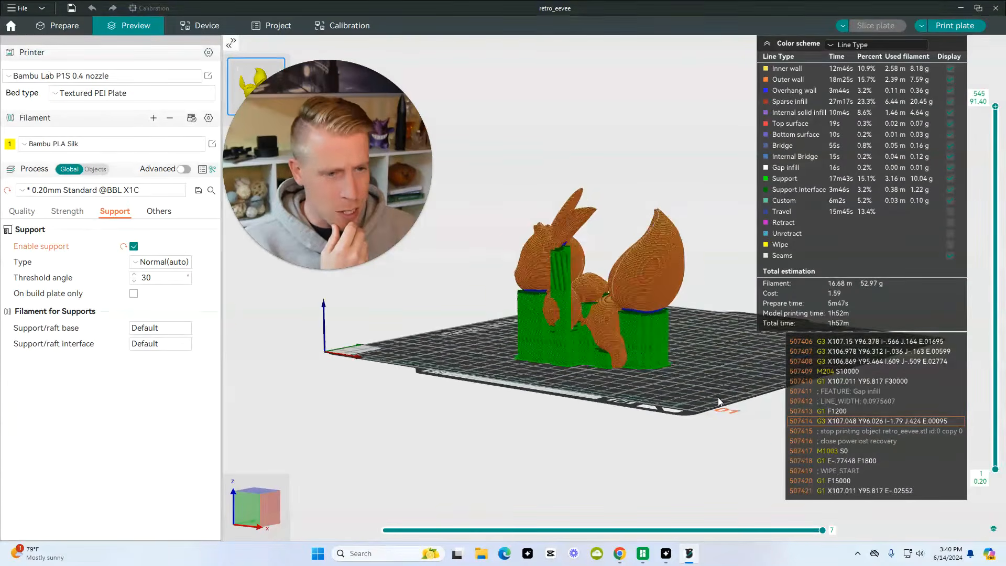
{"action": "scroll", "coordinate": [698, 387], "scroll_direction": "up", "scroll_amount": 2}
{"action": "mouse_move", "coordinate": [648, 407]}
{"action": "left_mouse_down"}
{"action": "mouse_move", "coordinate": [665, 404]}
{"action": "mouse_move", "coordinate": [649, 408]}
{"action": "left_mouse_up"}
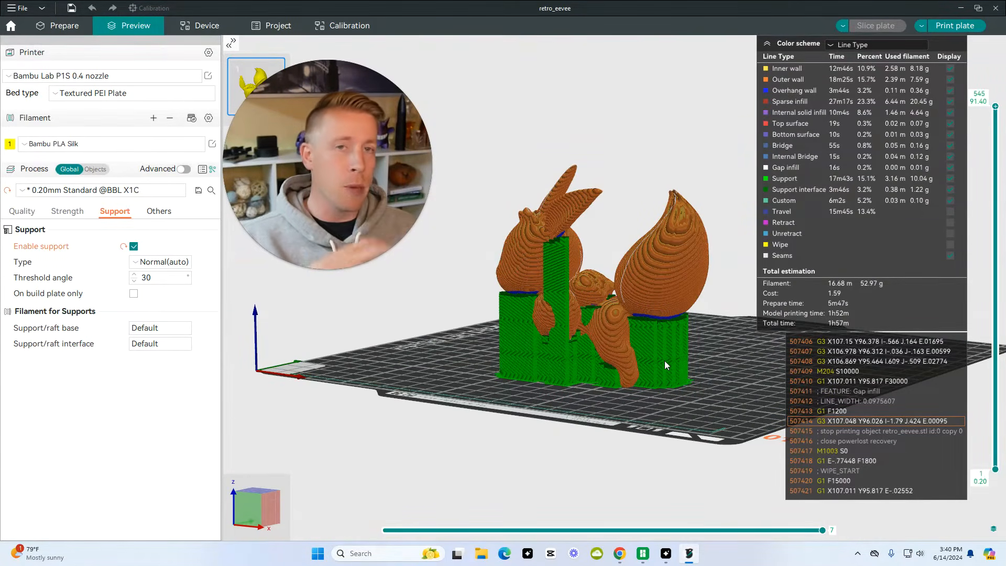
{"action": "mouse_move", "coordinate": [605, 404]}
{"action": "left_mouse_down"}
{"action": "mouse_move", "coordinate": [624, 406]}
{"action": "mouse_move", "coordinate": [541, 403]}
{"action": "mouse_move", "coordinate": [626, 409]}
{"action": "mouse_move", "coordinate": [614, 401]}
{"action": "left_mouse_up"}
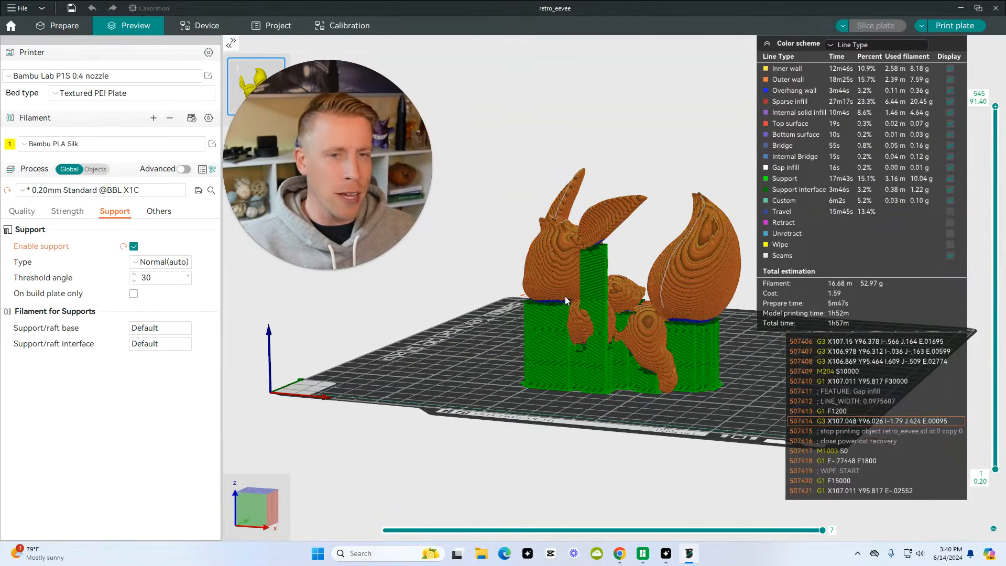
- Change the support type to Tree(auto) and slice the plate again for preview
{"action": "left_click", "coordinate": [69, 29]}
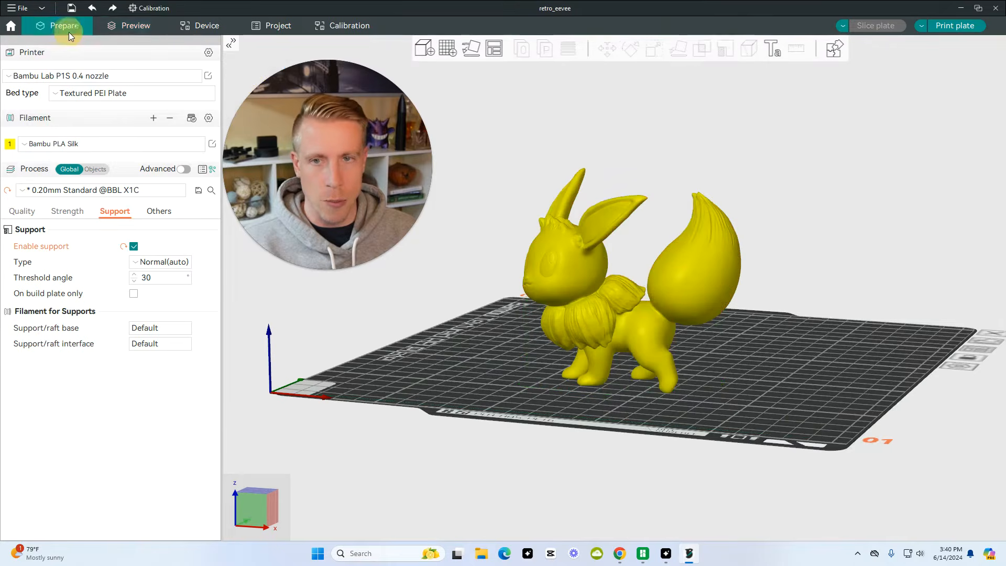
{"action": "left_click", "coordinate": [158, 265]}
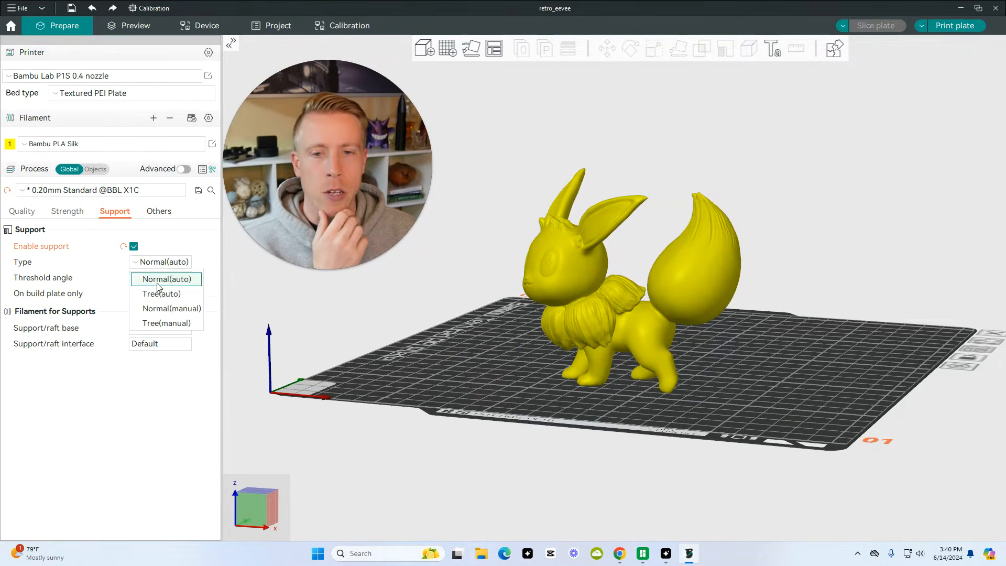
{"action": "left_click", "coordinate": [131, 29]}
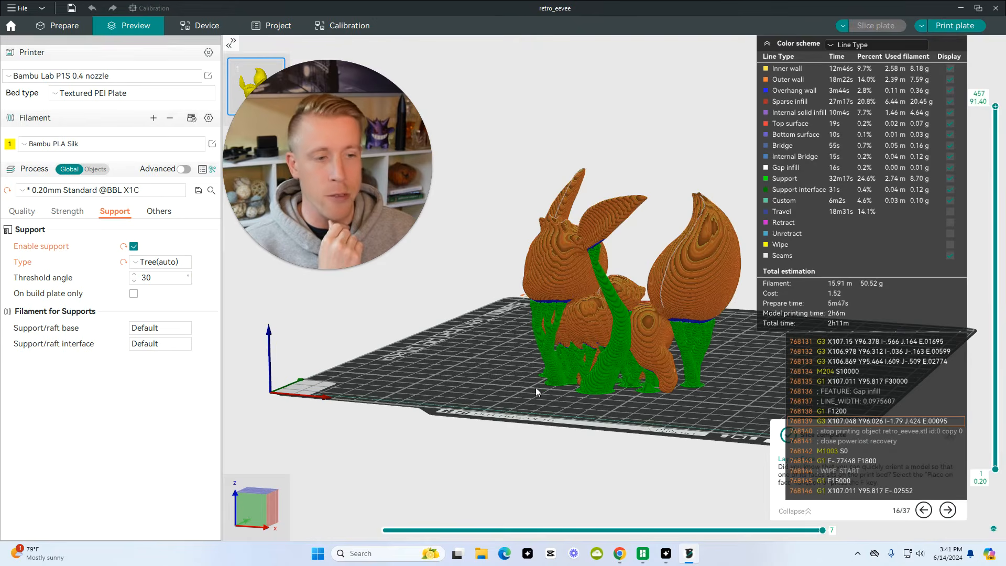
- Examine the tree supports under the head, ear, body and tail from several angles, and check the print time estimate
{"action": "left_click_drag", "start_coordinate": [460, 369], "coordinate": [612, 400]}
{"action": "scroll", "coordinate": [587, 397], "scroll_direction": "up", "scroll_amount": 4}
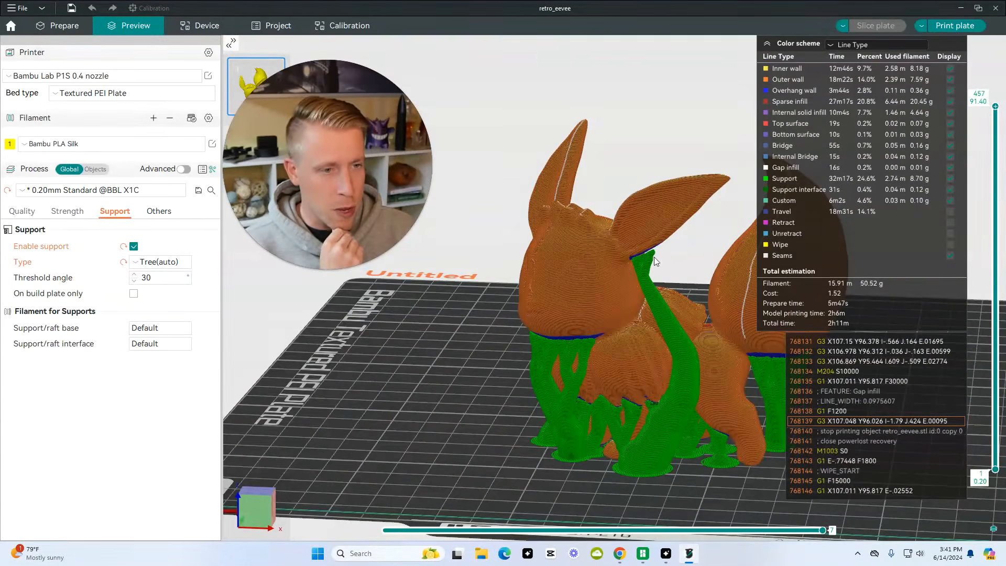
{"action": "left_click_drag", "start_coordinate": [530, 342], "coordinate": [451, 324]}
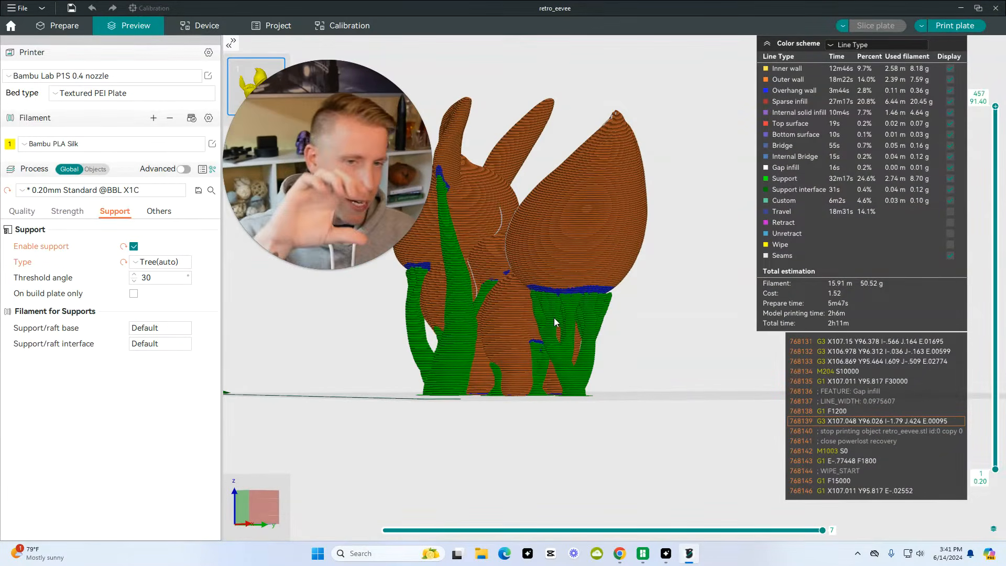
{"action": "left_click_drag", "start_coordinate": [410, 341], "coordinate": [425, 384]}
{"action": "scroll", "coordinate": [447, 374], "scroll_direction": "down", "scroll_amount": 4}
{"action": "left_click_drag", "start_coordinate": [662, 410], "coordinate": [616, 413]}
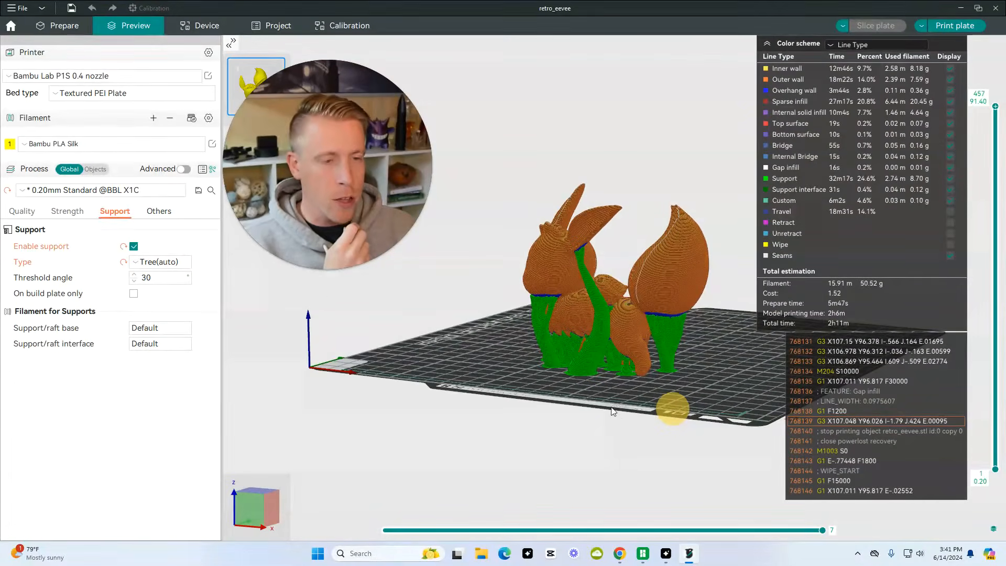
{"action": "scroll", "coordinate": [606, 399], "scroll_direction": "up", "scroll_amount": 7}
{"action": "scroll", "coordinate": [607, 400], "scroll_direction": "down", "scroll_amount": 8}
{"action": "left_click_drag", "start_coordinate": [552, 363], "coordinate": [530, 381]}
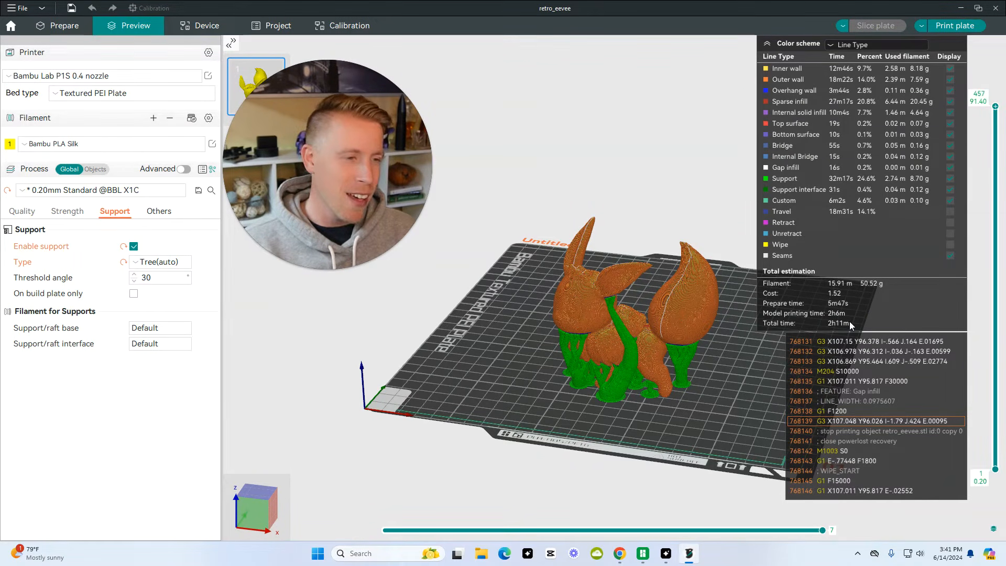
{"action": "left_click_drag", "start_coordinate": [772, 359], "coordinate": [750, 376]}
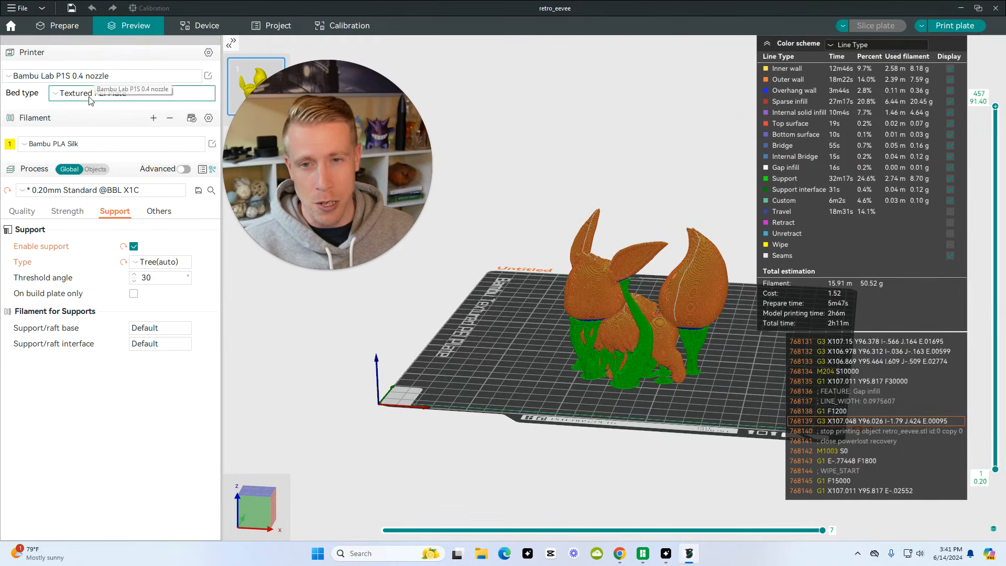
{"action": "left_click", "coordinate": [87, 146]}
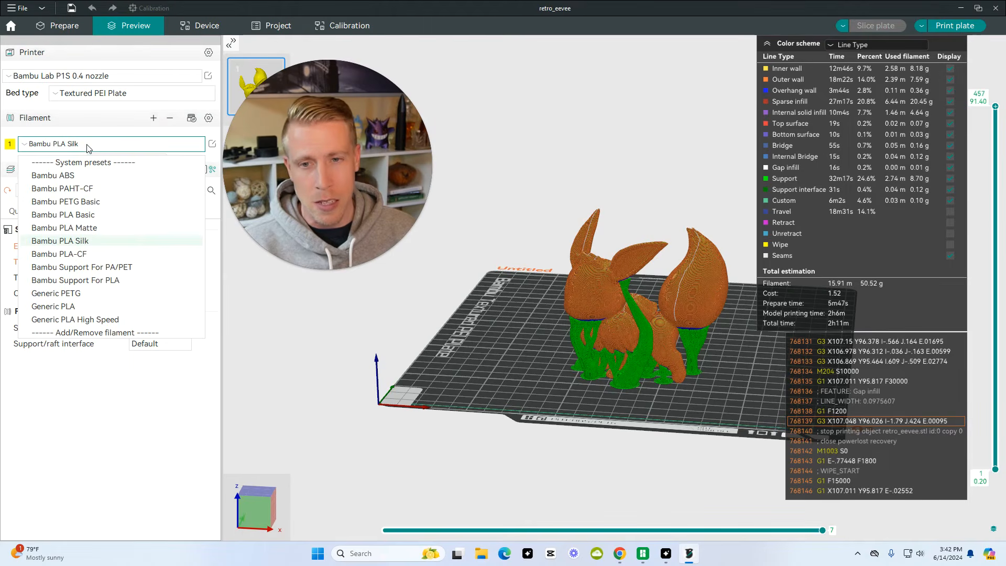
{"action": "left_click", "coordinate": [87, 146]}
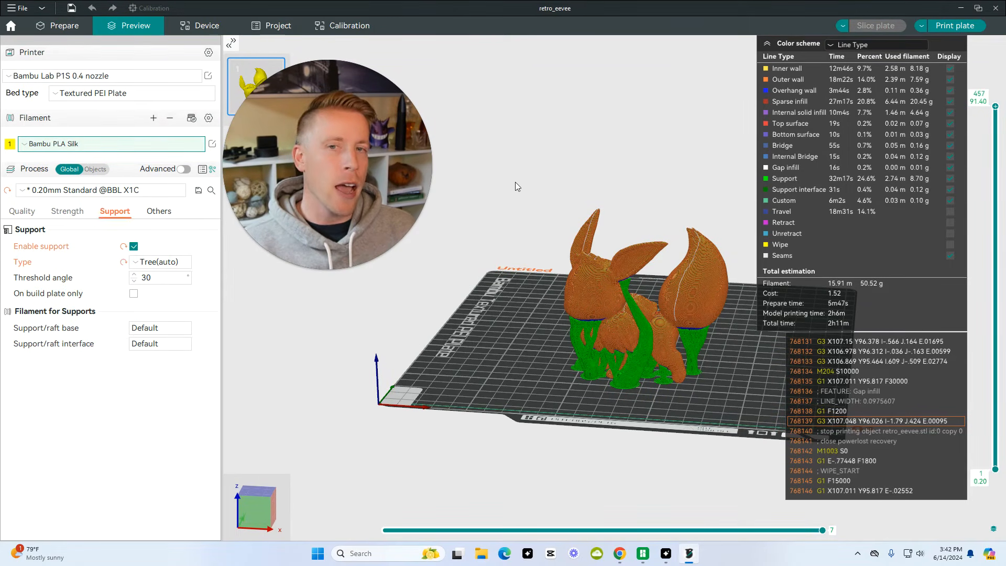
- Start a print job for the sliced retro_eevee plate so the printer can be chosen for sending
{"action": "left_click", "coordinate": [951, 30]}
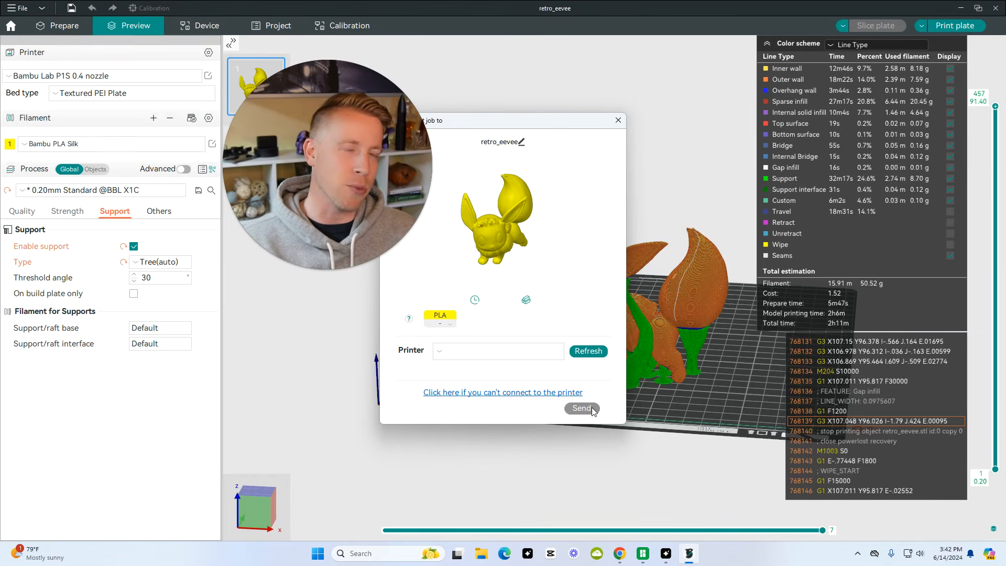
{"action": "mouse_move", "coordinate": [374, 178]}
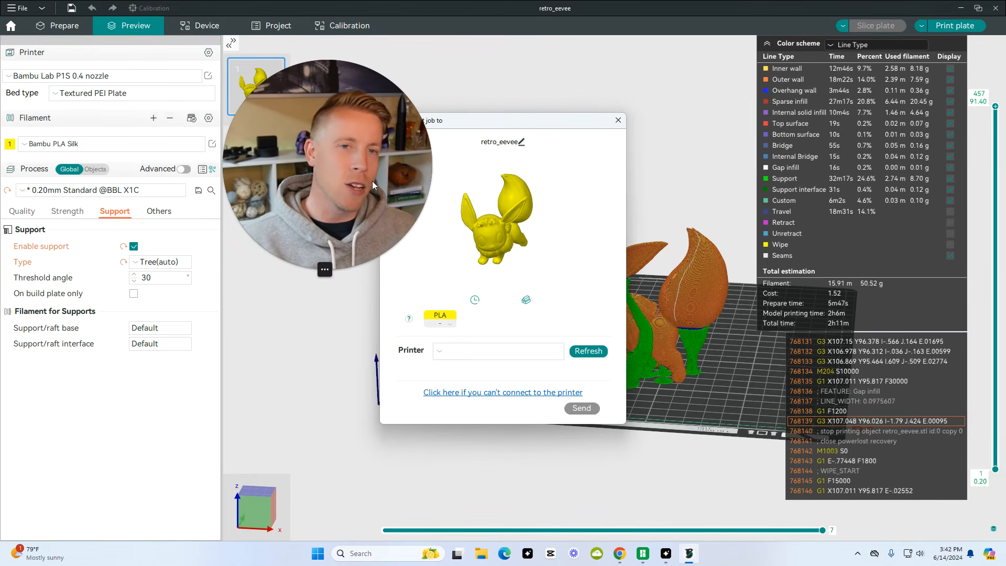
{"action": "left_click_drag", "start_coordinate": [355, 188], "coordinate": [372, 259]}
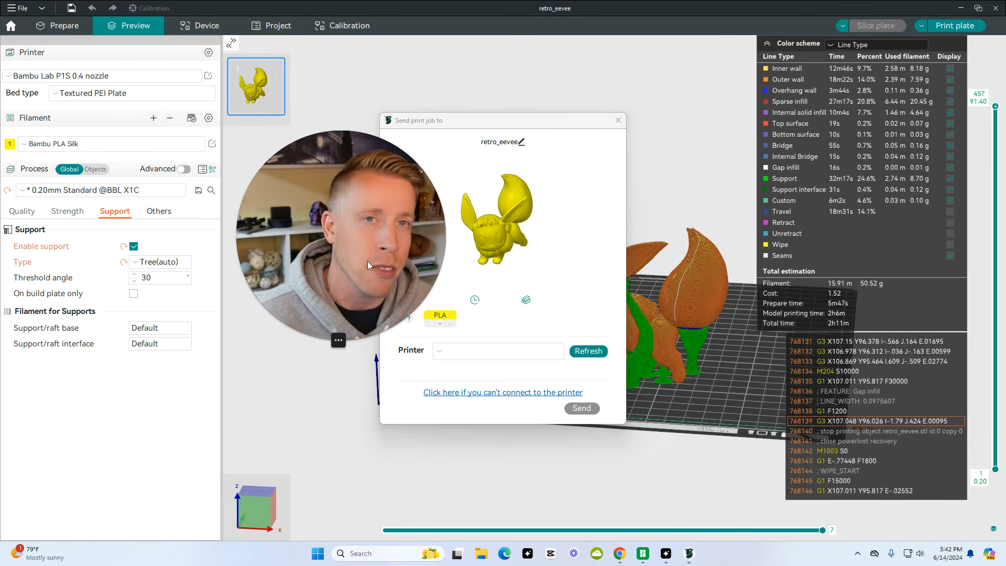